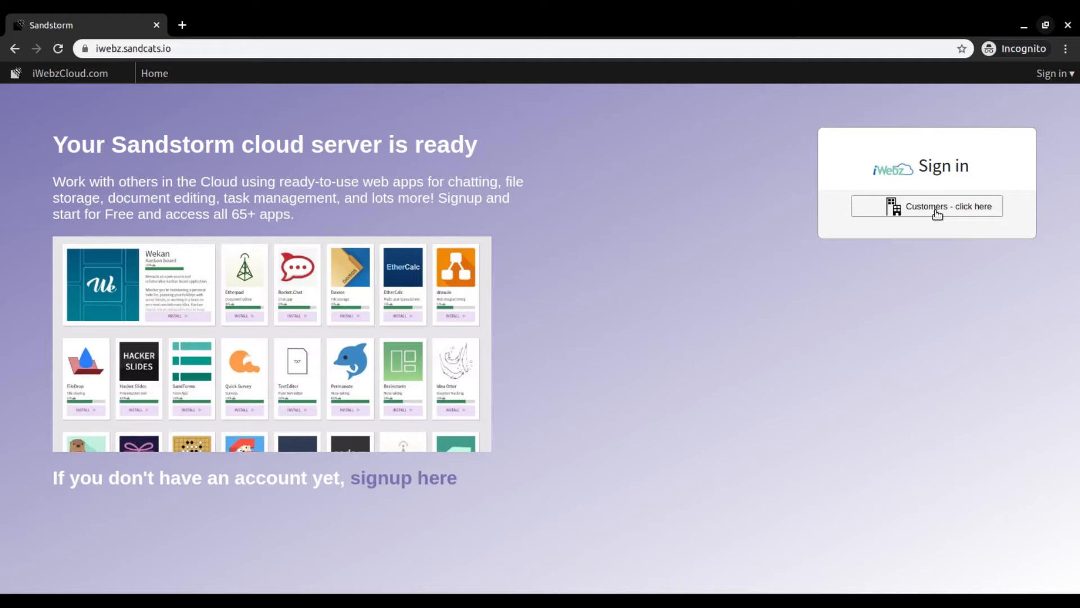
- Sign in through the customer login with the account username and password
click(937, 212)
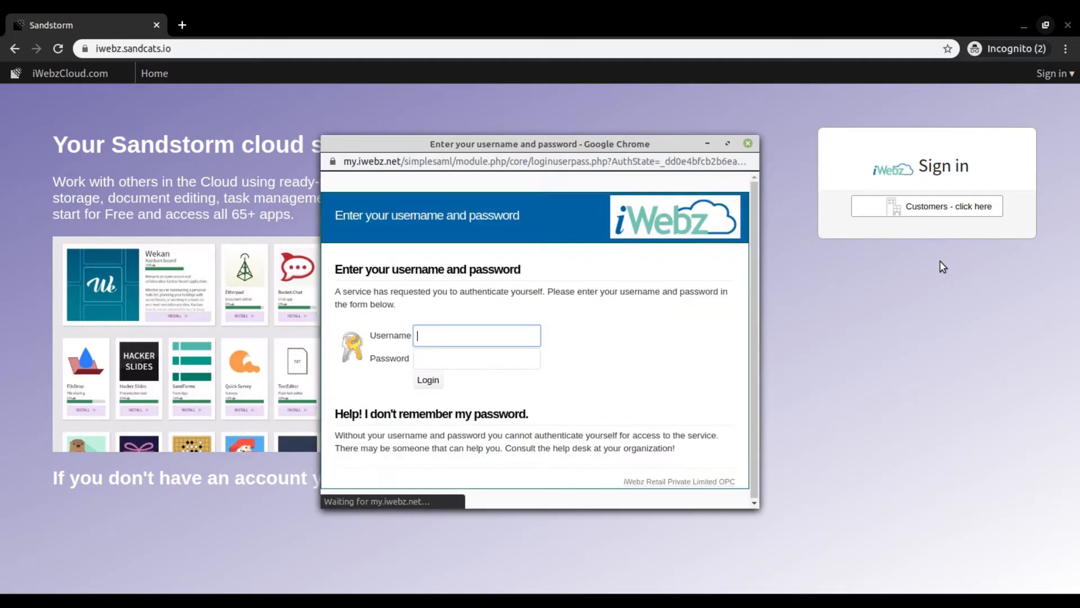
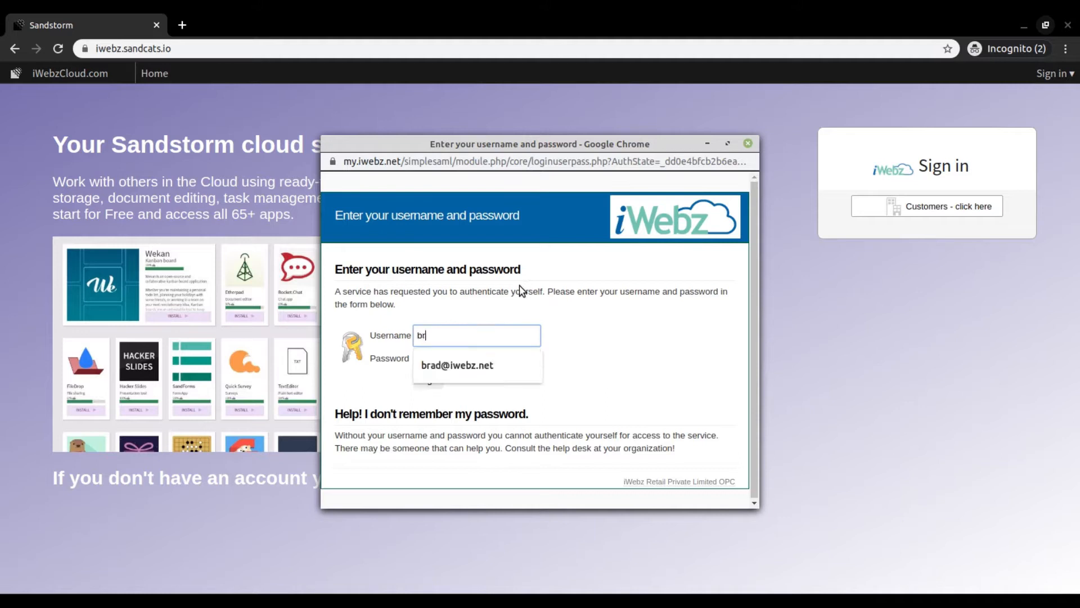
key(Tab)
text(*****)
key(Return)
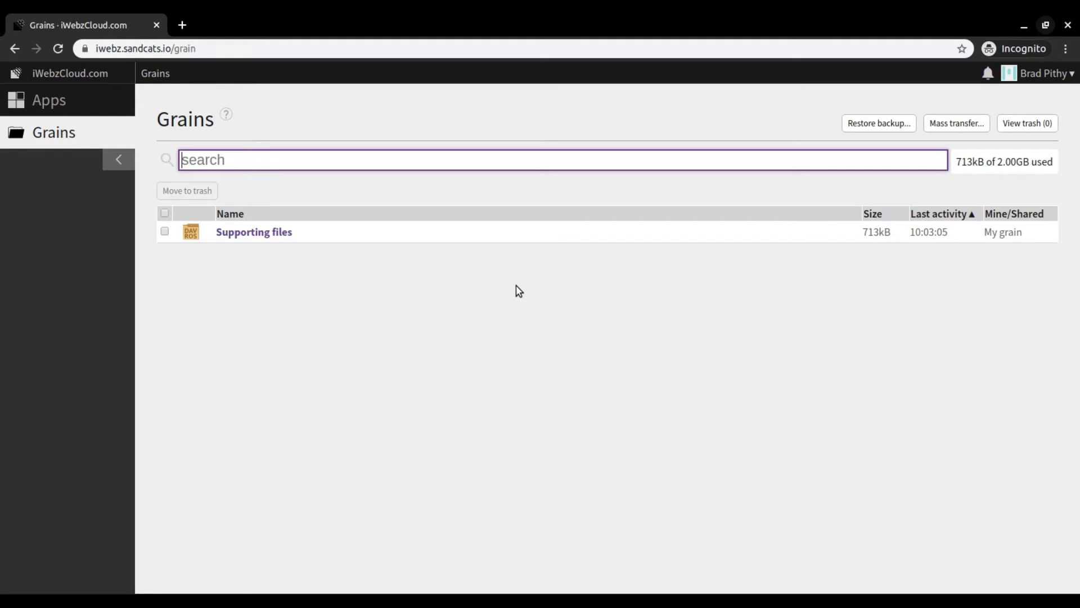
- Create a new slides document with the Hacker Slides app
click(50, 105)
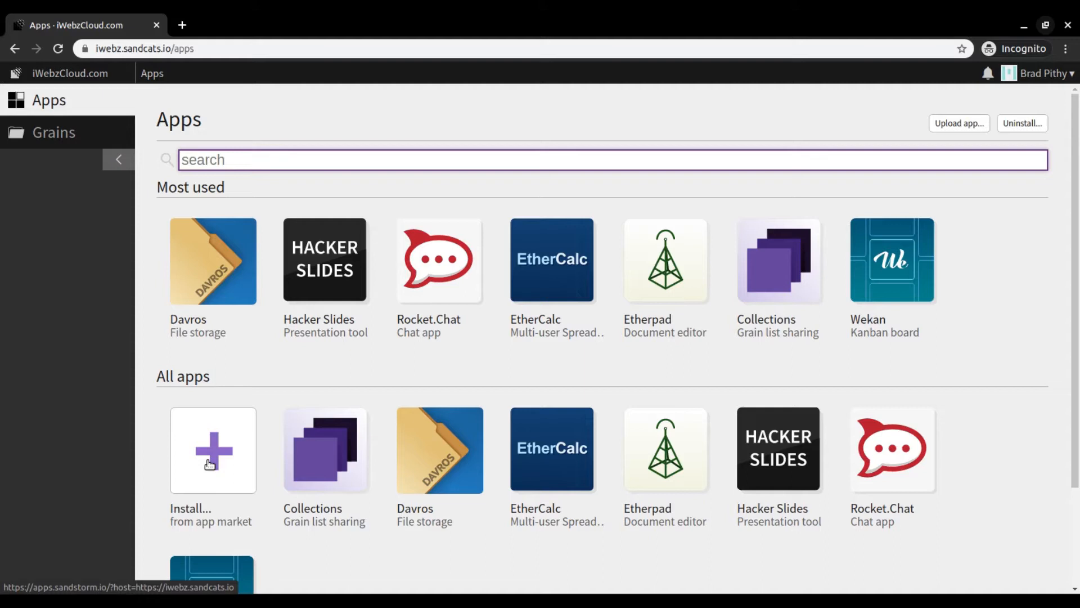
click(325, 258)
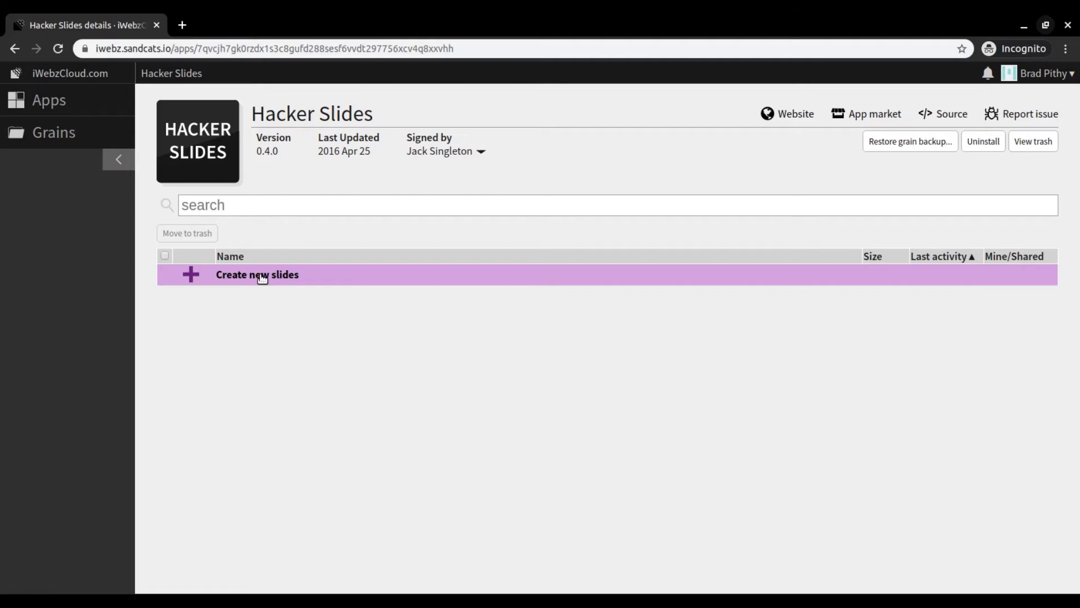
click(262, 276)
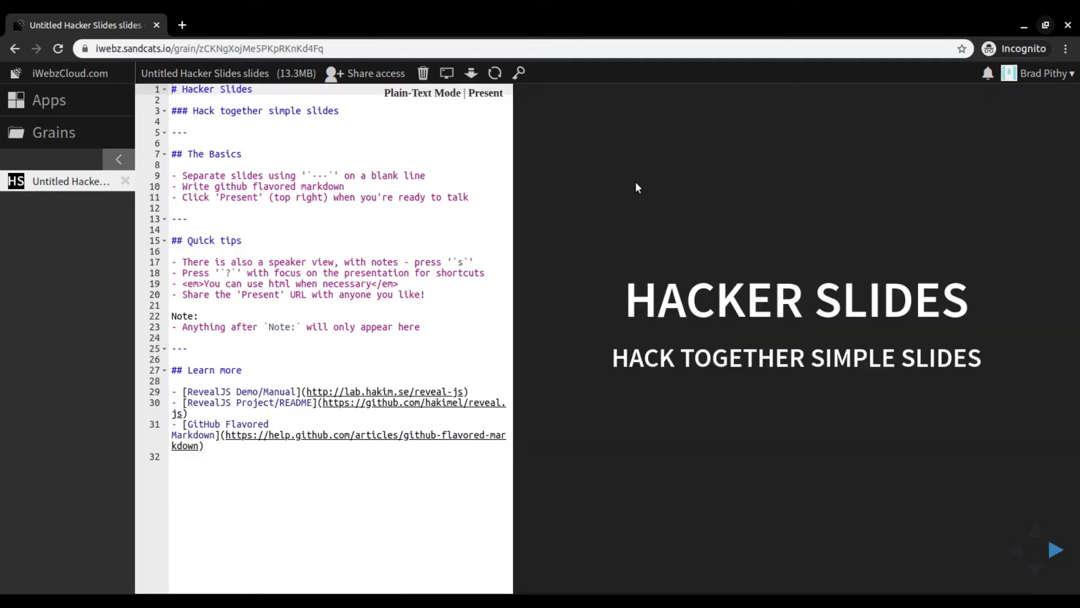
- Rename the slides document as "My first online presentation"
click(206, 75)
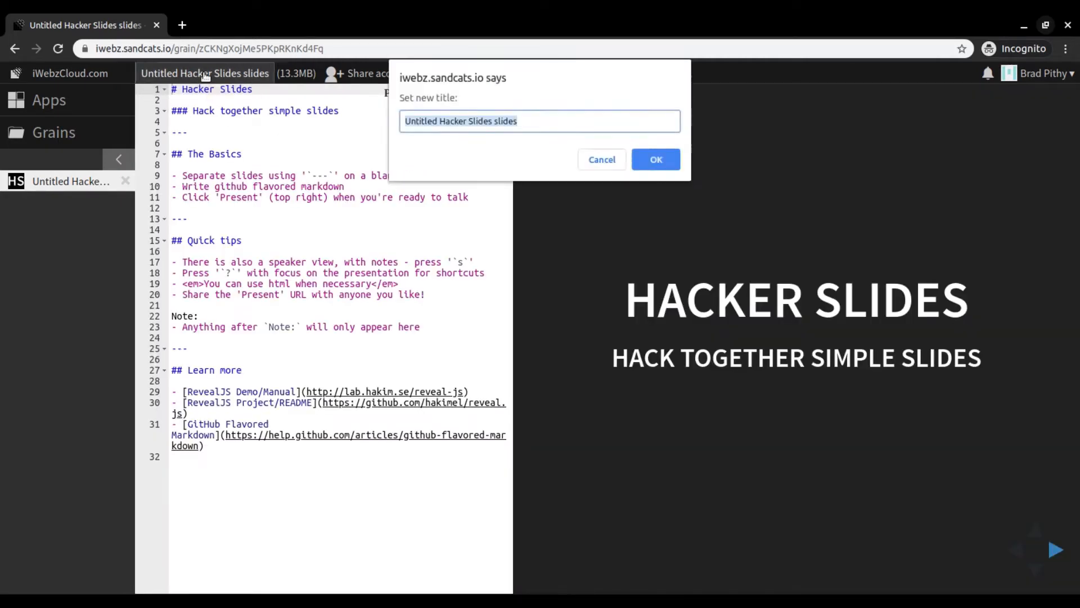
key(Home)
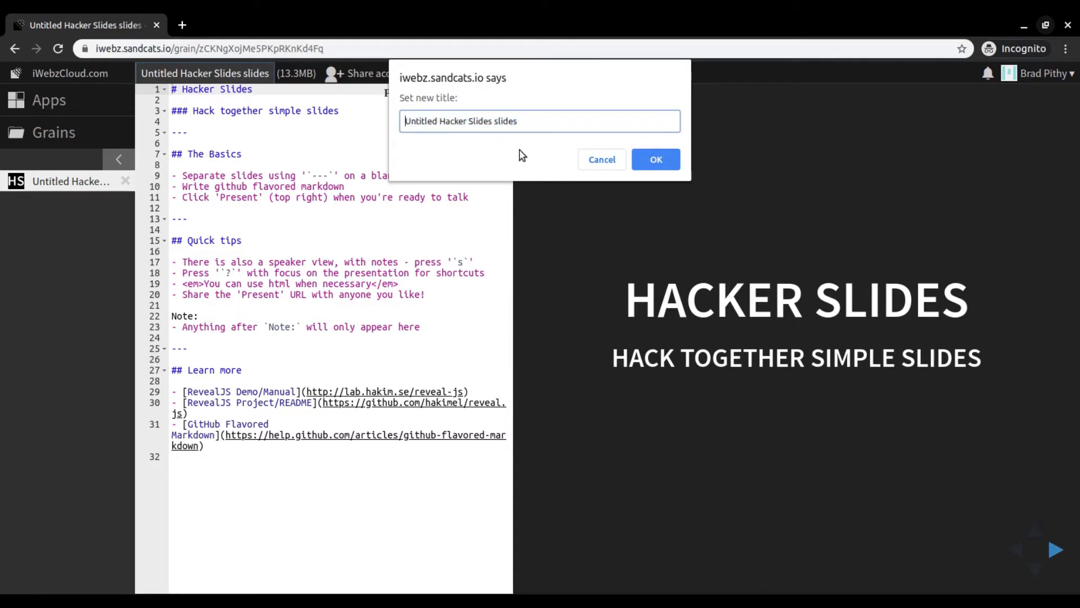
key(ctrl+a)
text(M)
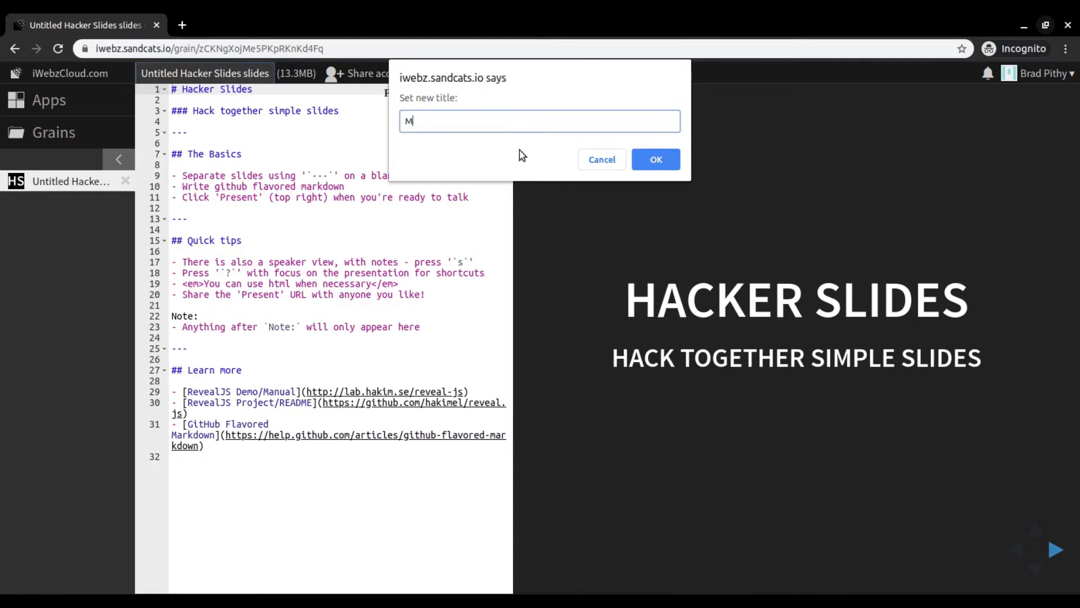
text(y fist online presentation)
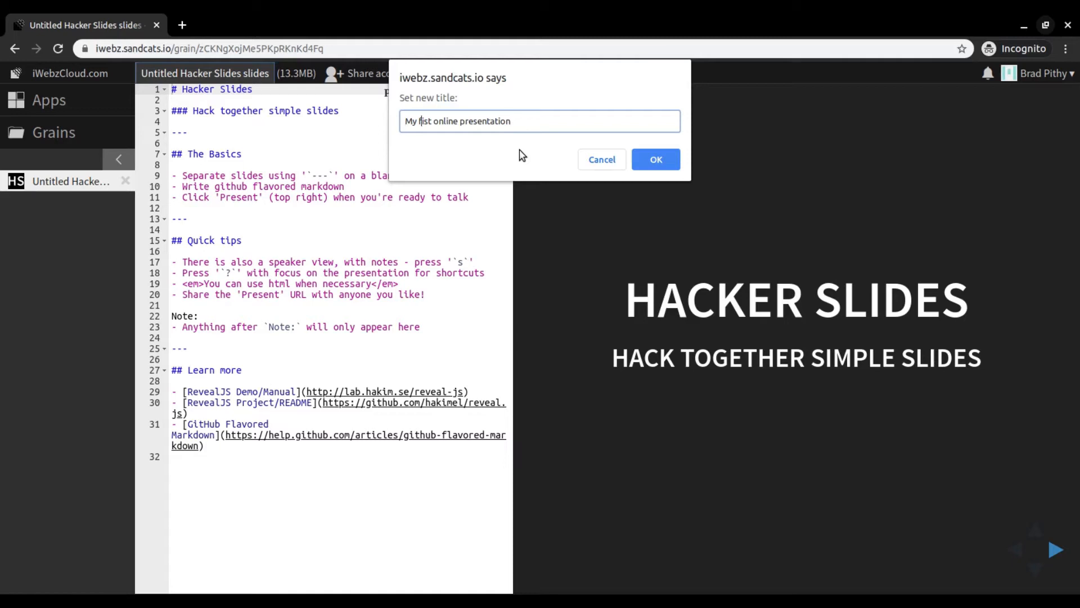
text(r)
key(Return)
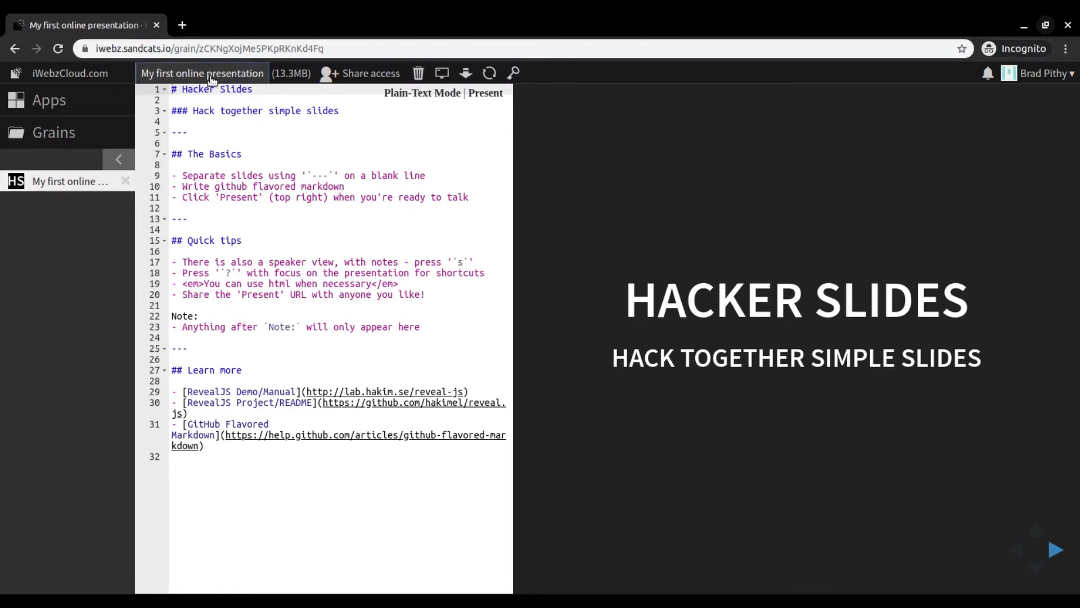
- Replace all the sample markdown with the copied text containing Hi There headings, text styles, a link and a Pluto image
key(ctrl+a)
key(BackSpace)
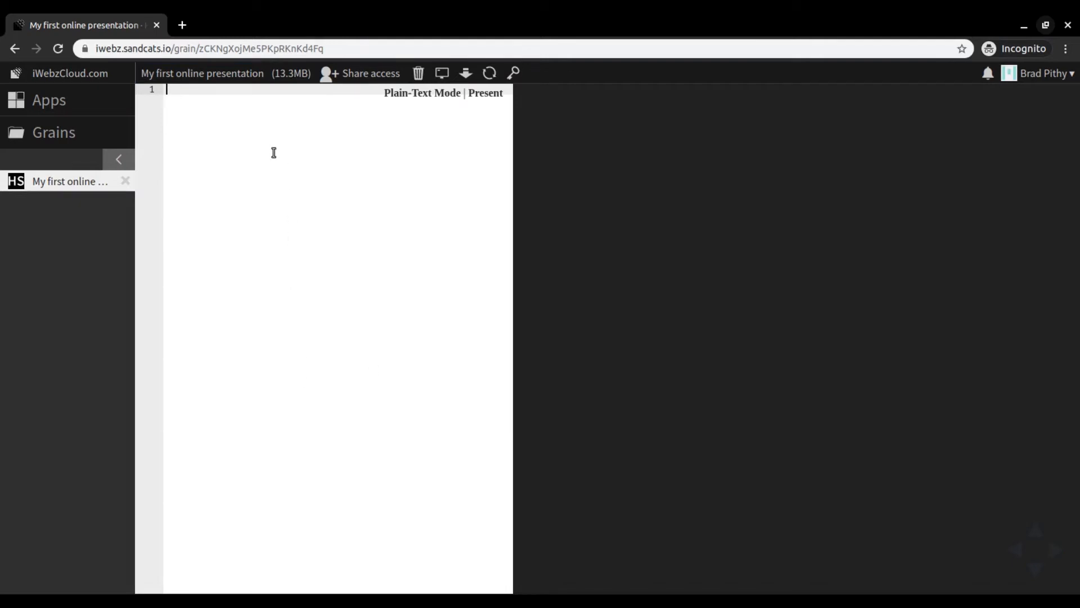
text(# Hi There  ## Hi There  ### Hi There  #### Hi There  ---  Normal text  _Italic _text_  [Linked text](https://iwebz.net)  ---  ![Image of Pluto](https://3luwal8hoezcmmtls3ua.iwebz.sandcats.io/pluto.jpg)  ---)
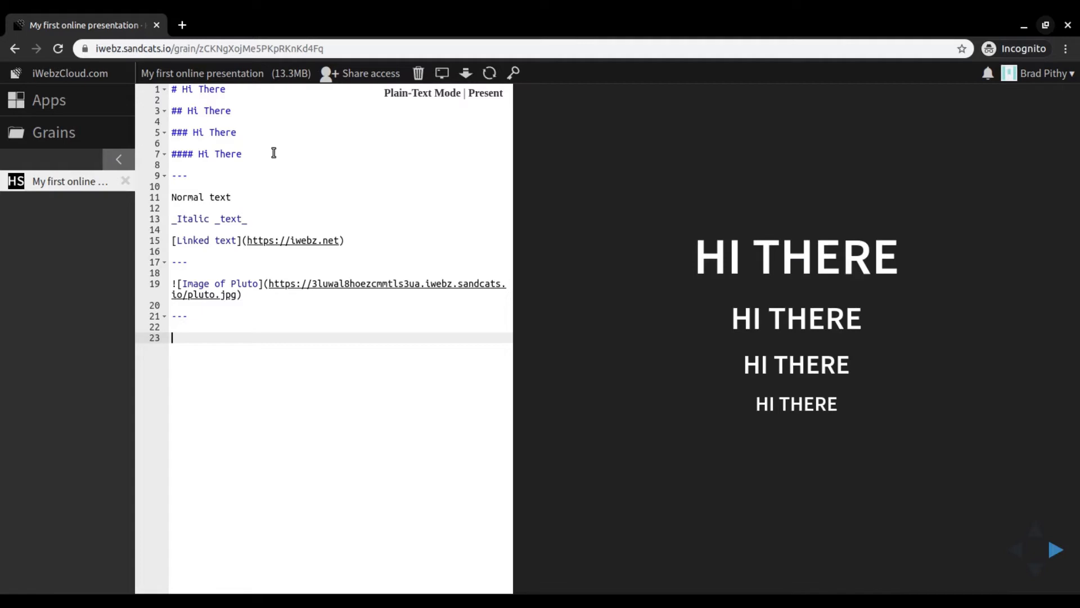
click(253, 89)
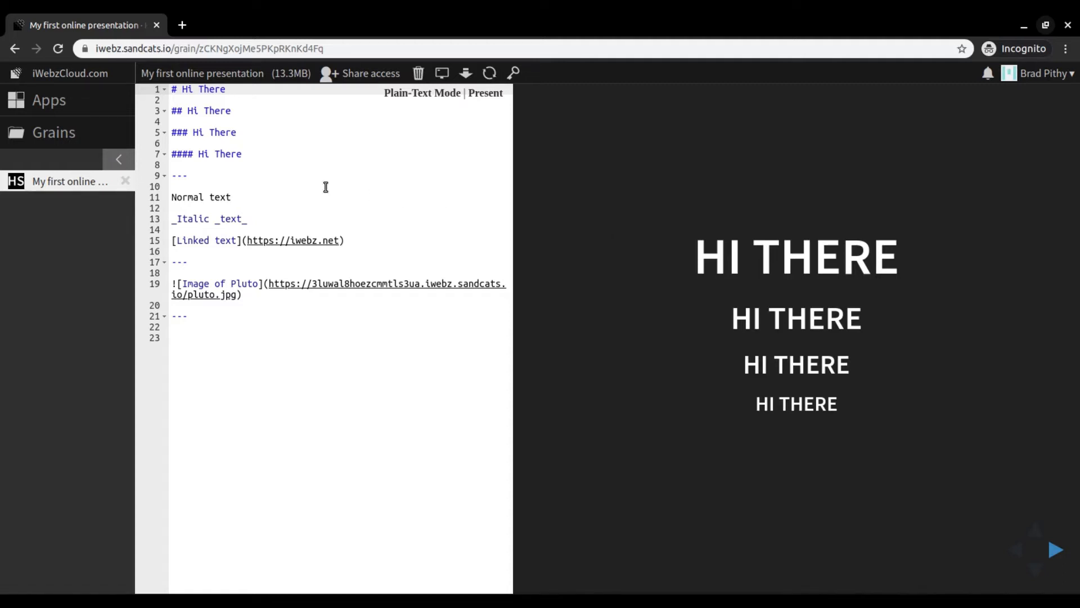
- Delete the first slide separator below the four Hi There headings and restore it as --- on line 9
click(252, 170)
click(252, 181)
key(shift+Left)
key(shift+Left)
key(shift+Left)
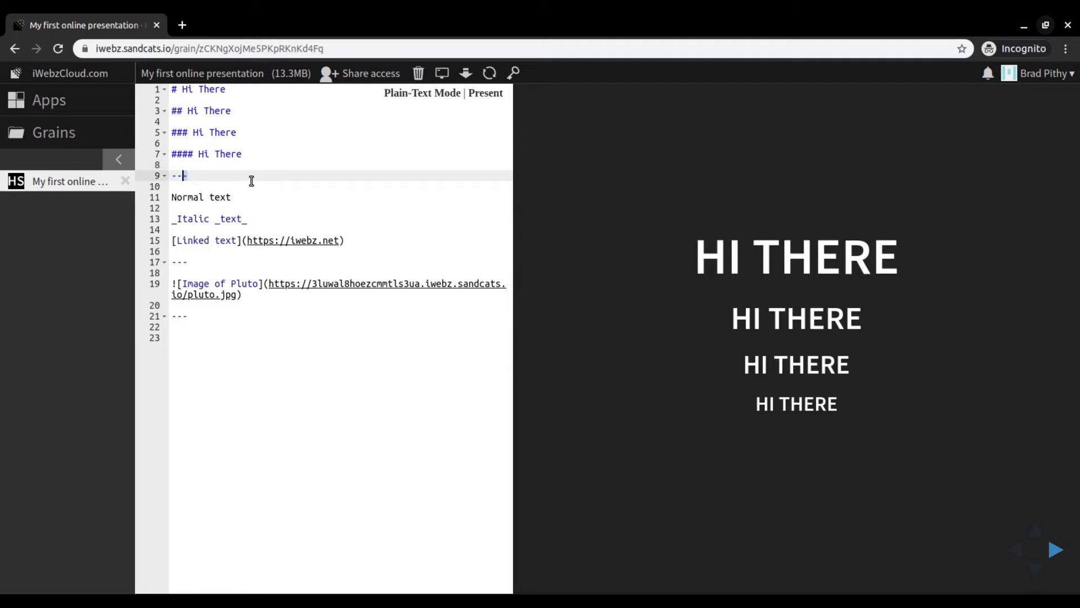
key(shift+Up)
key(shift+Down)
key(BackSpace)
key(BackSpace)
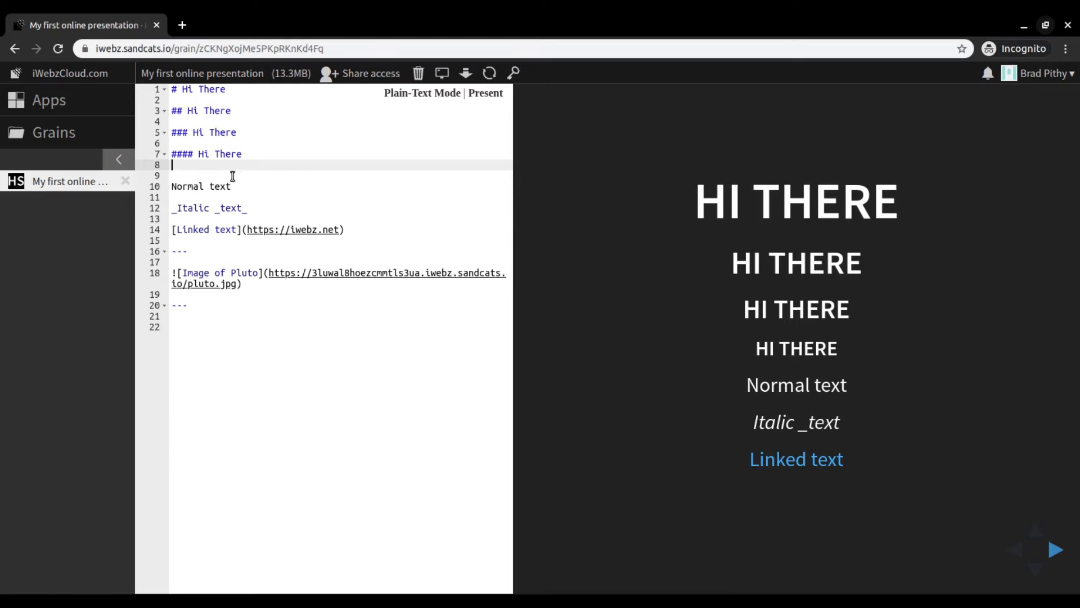
key(Return)
text(---)
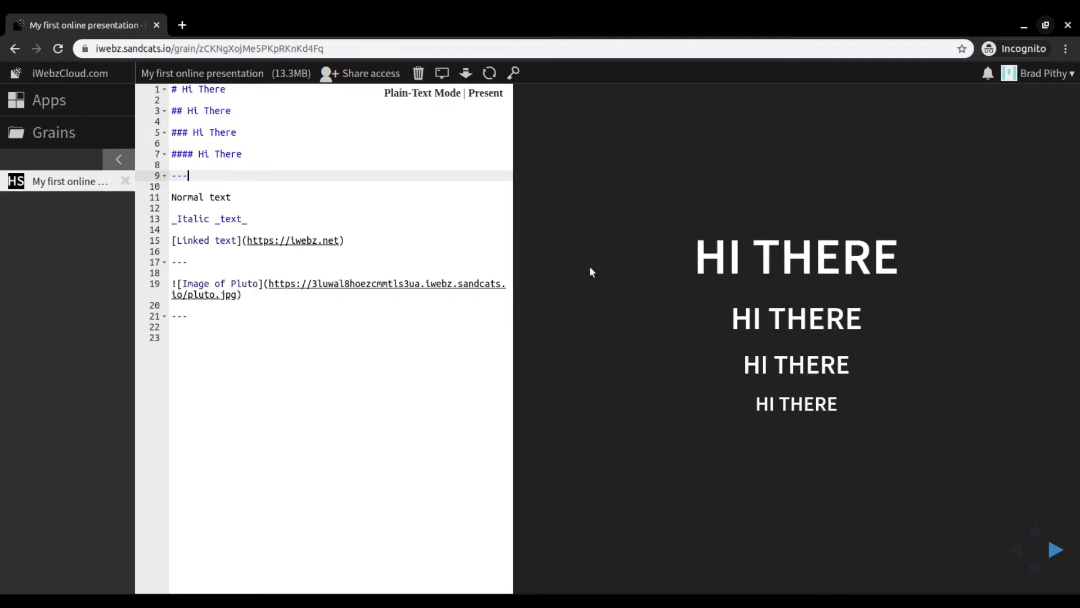
- Remove the stray underscore before "text" in the italic line of the second slide
click(214, 197)
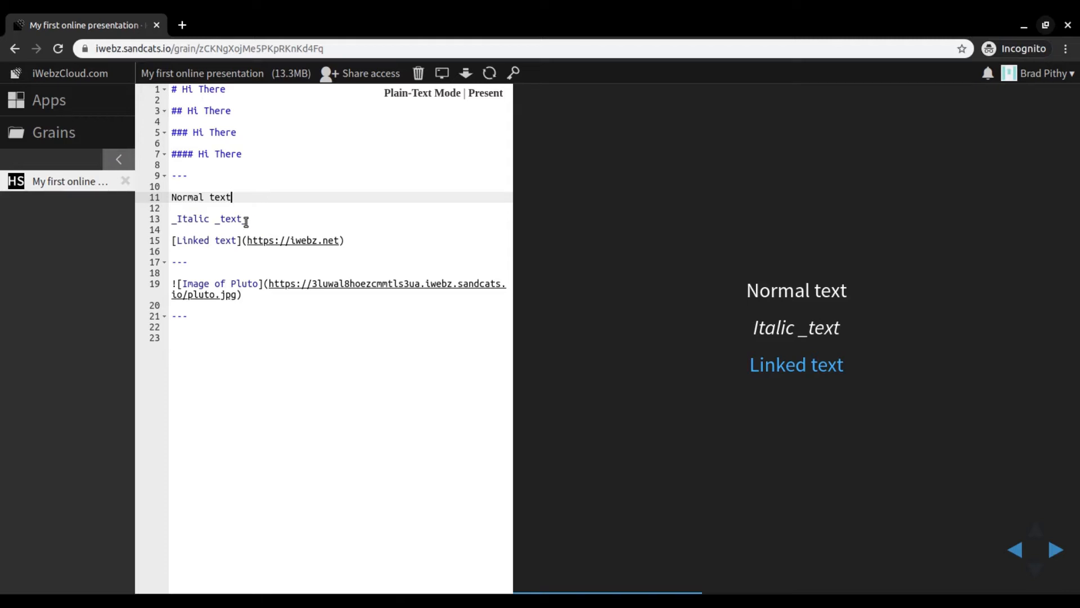
click(221, 219)
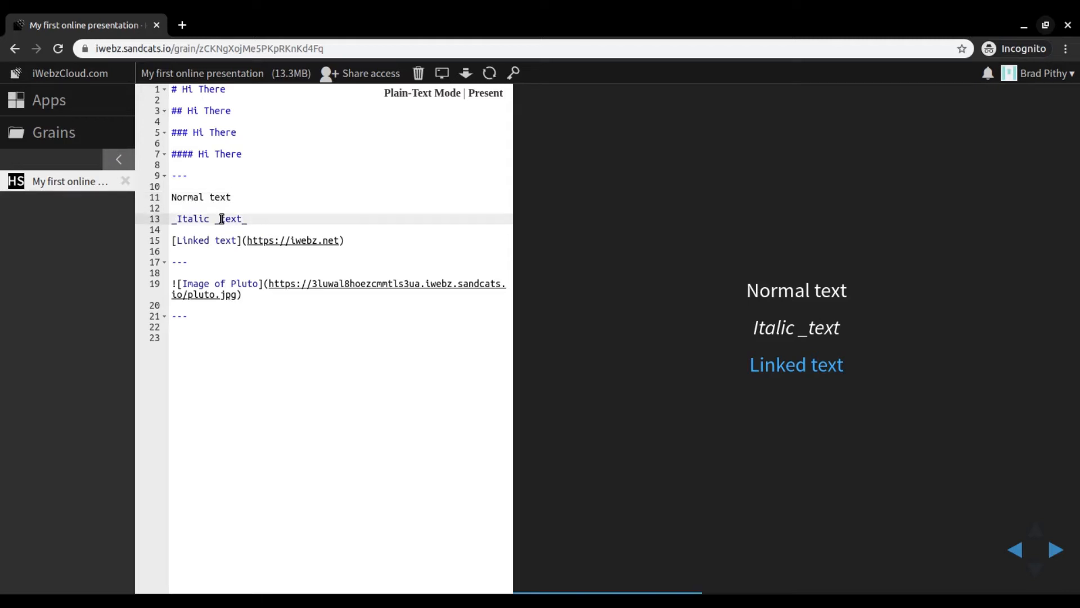
key(BackSpace)
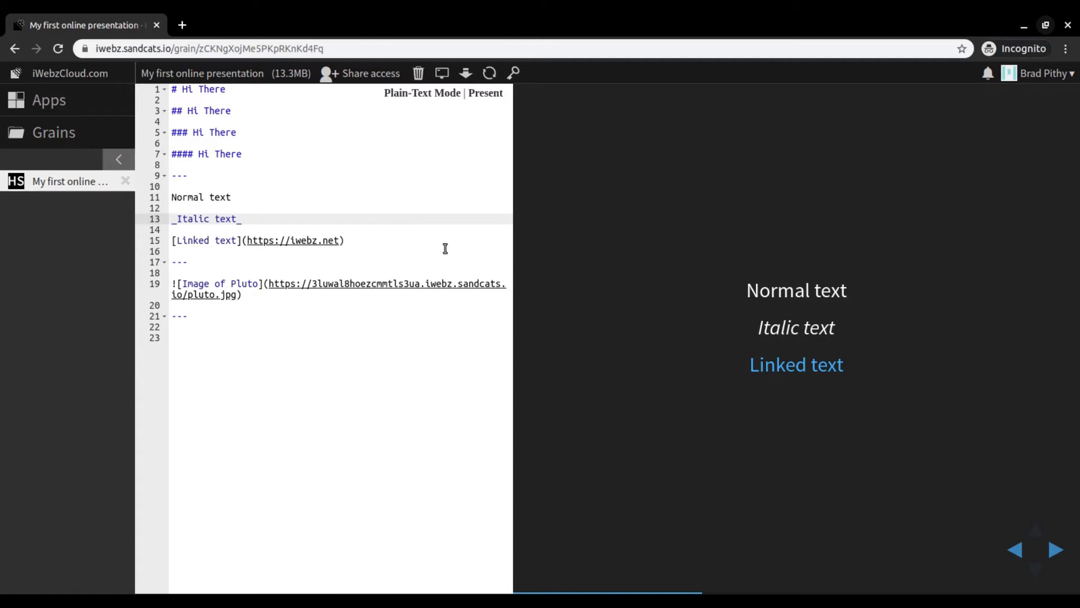
- Try inserting "_some_" before "text" in the italic line and delete it again
text(_)
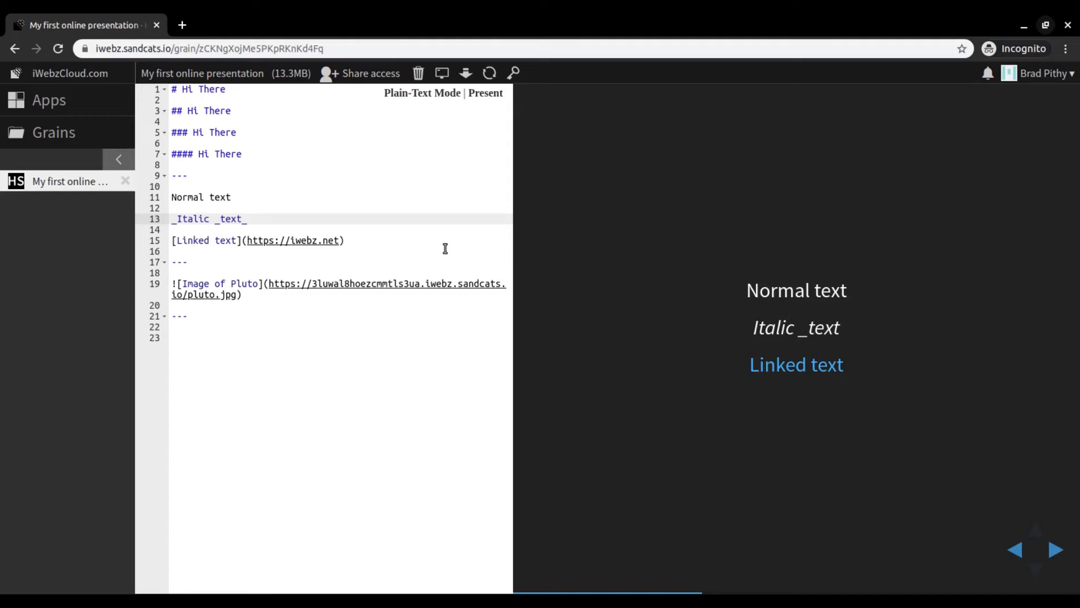
text(some_)
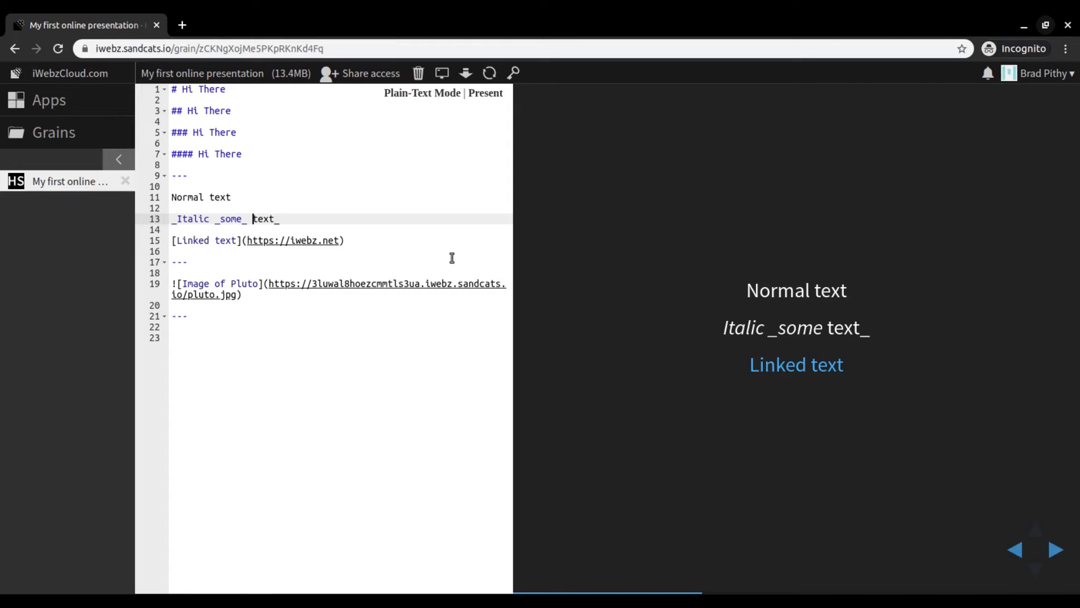
key(BackSpace)
key(BackSpace)
key(BackSpace)
key(BackSpace)
key(BackSpace)
key(BackSpace)
key(BackSpace)
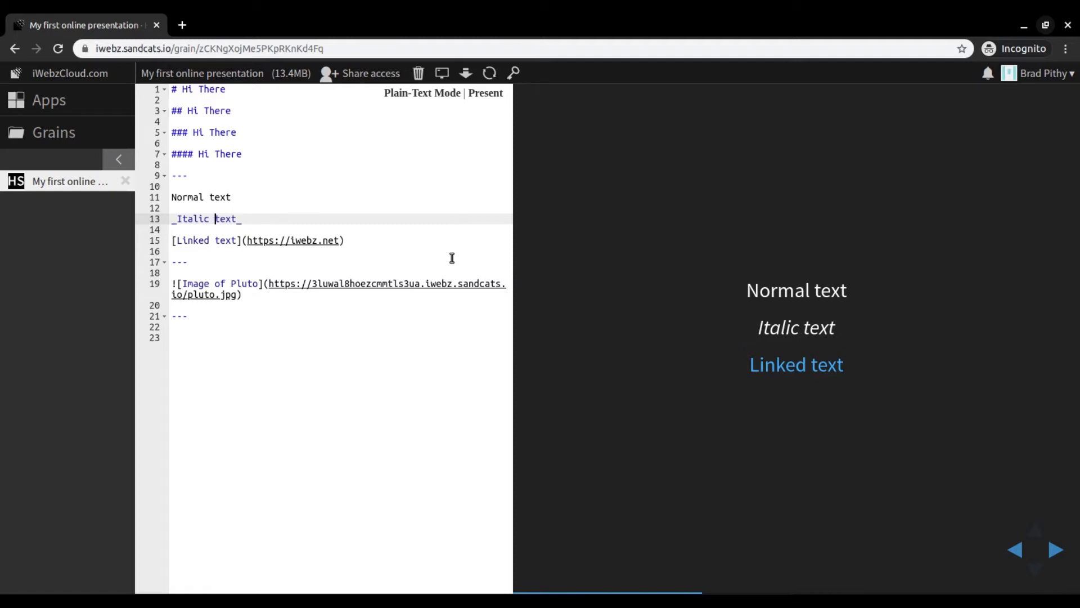
- Test the Linked text link in the slide preview, view the site's Personal Web Apps section, and return to the presentation
click(387, 239)
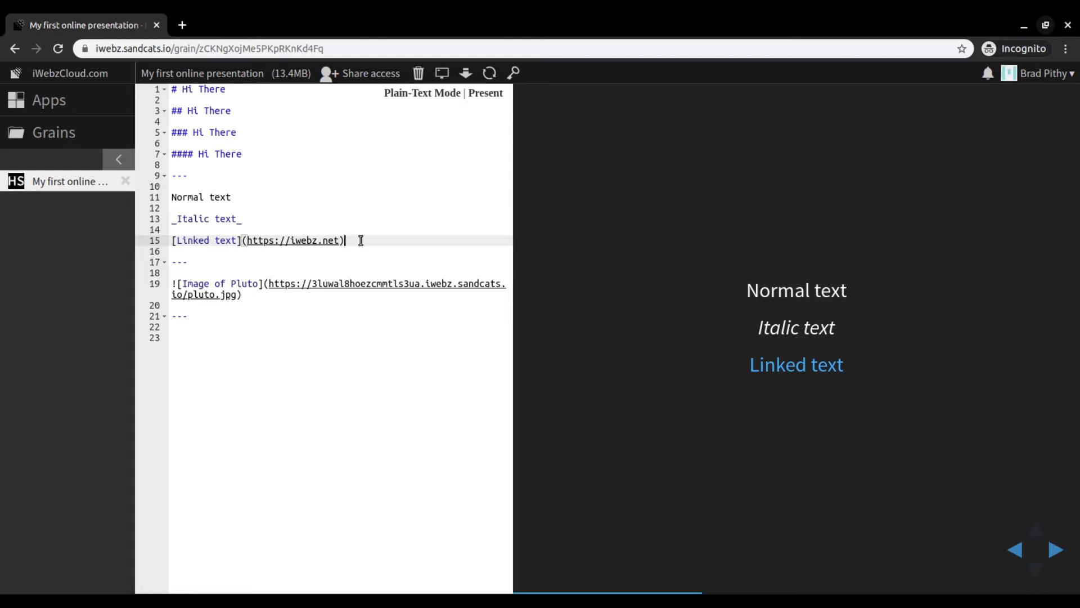
click(786, 369)
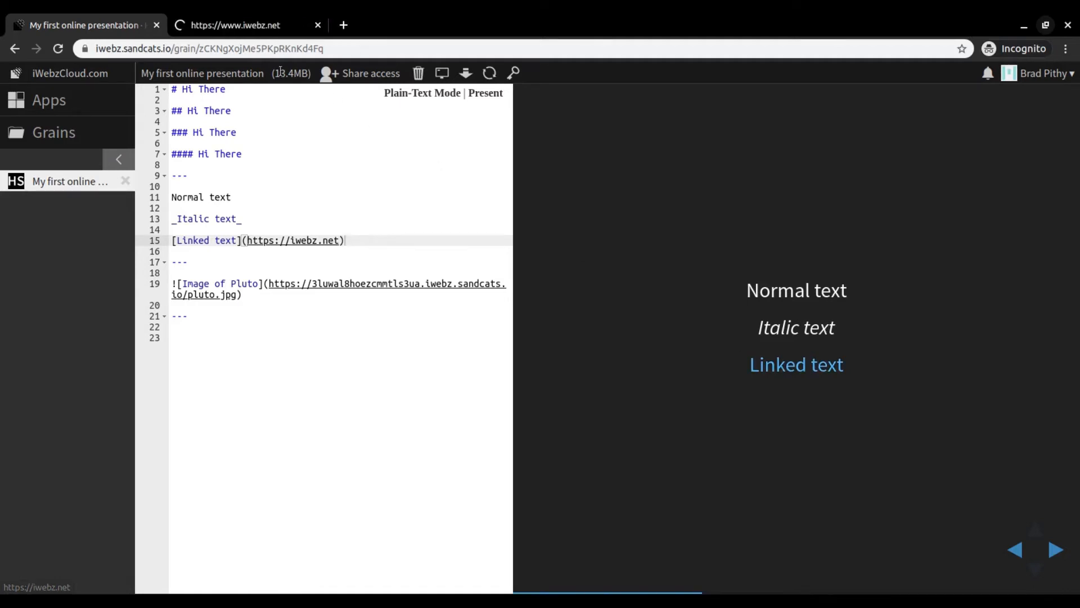
click(228, 25)
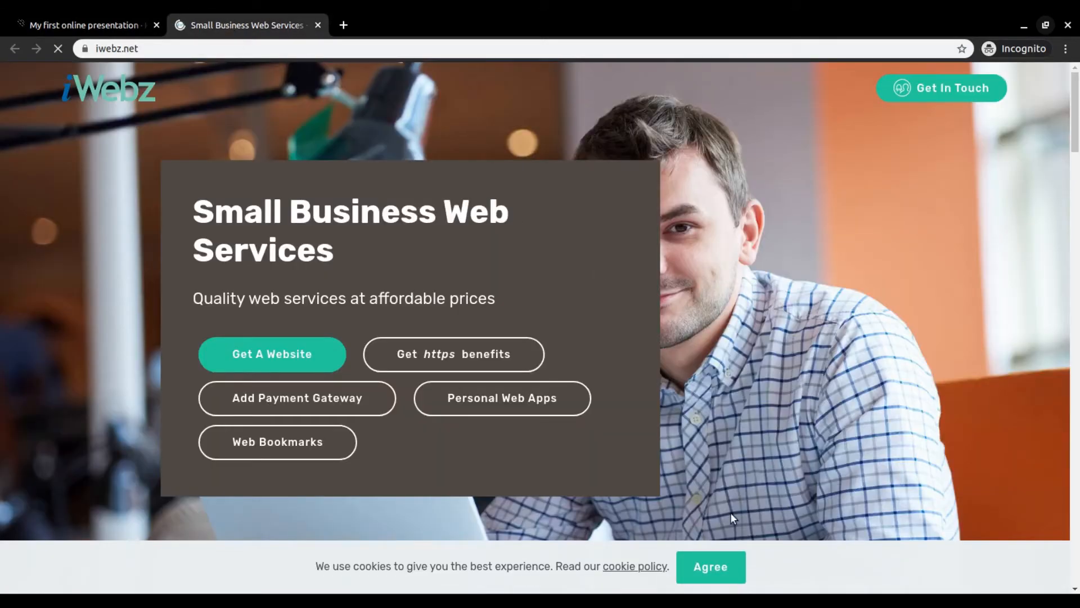
click(710, 566)
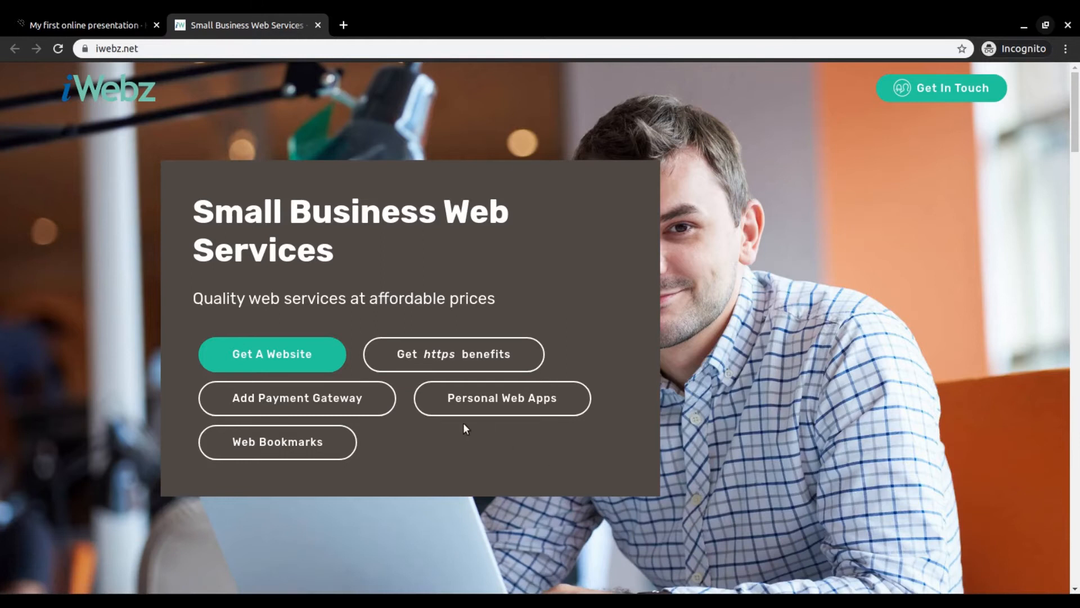
click(502, 400)
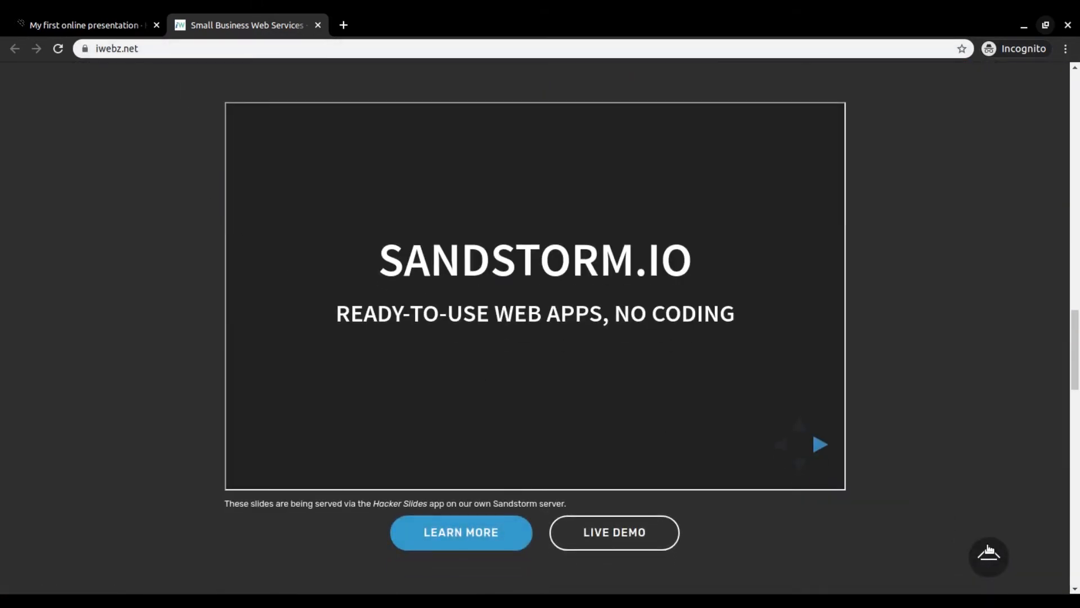
click(988, 553)
click(98, 26)
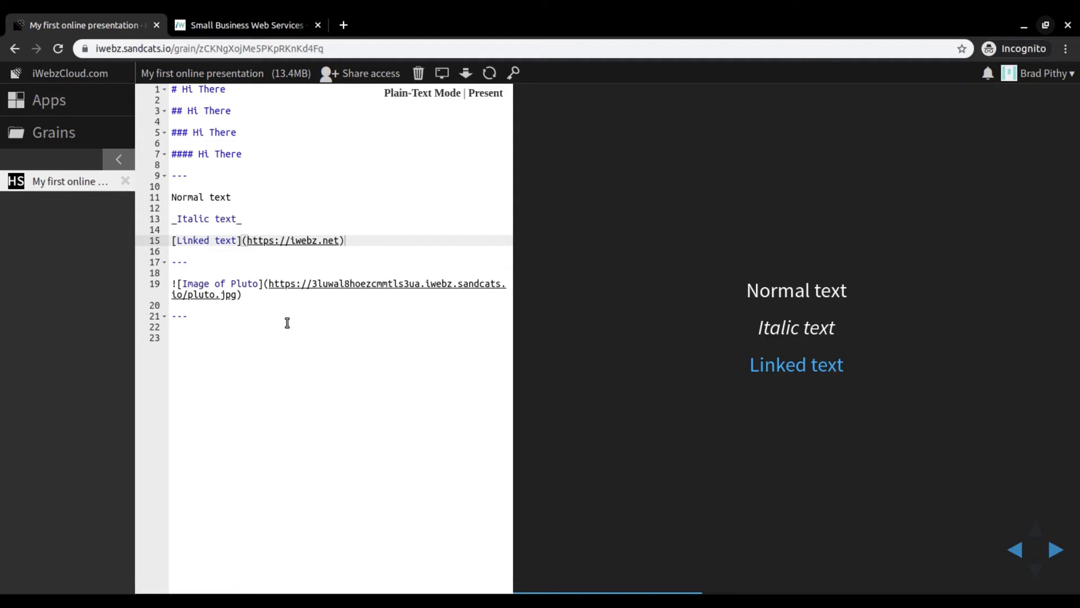
- Show the Pluto image slide and highlight the description "Image of Pluto" in its markdown line
click(177, 286)
key(Left)
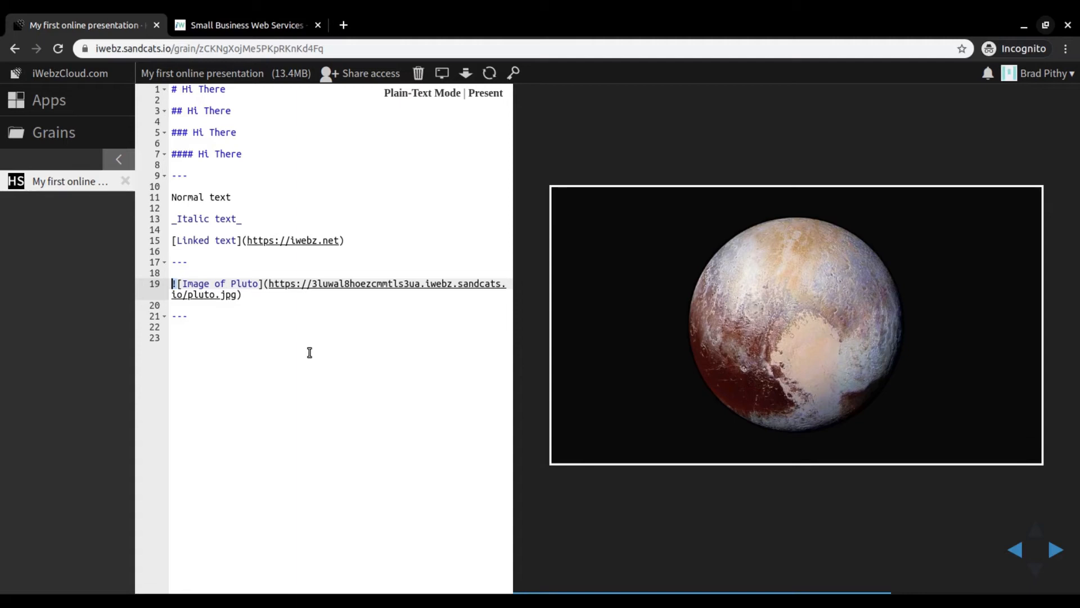
key(Right)
key(Right)
key(Right)
key(Right)
key(Left)
key(Left)
key(shift+Right)
key(shift+Right)
key(shift+Right)
key(shift+Right)
key(shift+Right)
key(shift+Right)
key(shift+Right)
key(shift+Right)
key(shift+Right)
key(shift+Right)
key(shift+Right)
key(shift+Right)
key(shift+Right)
key(shift+Right)
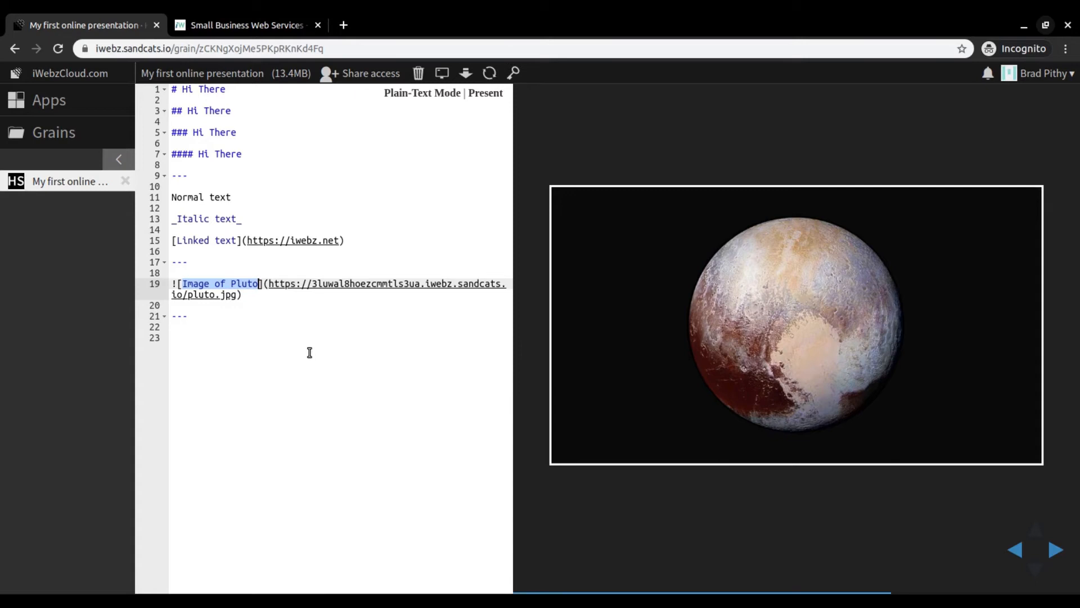
- Highlight the full pluto.jpg address inside the parentheses of the image line
key(Right)
key(Right)
key(Right)
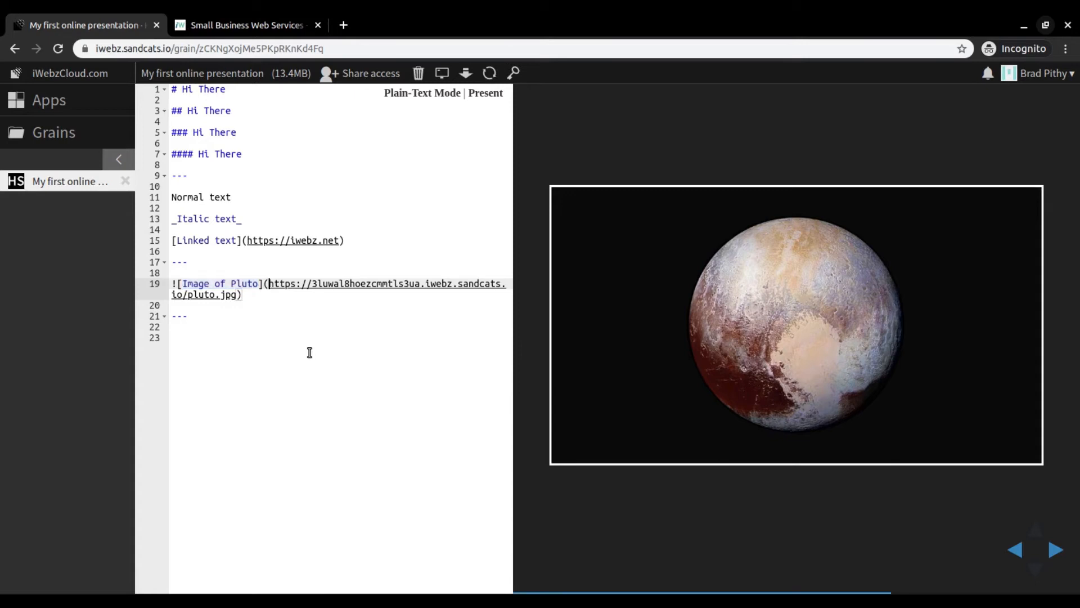
key(shift+End)
key(shift+Left)
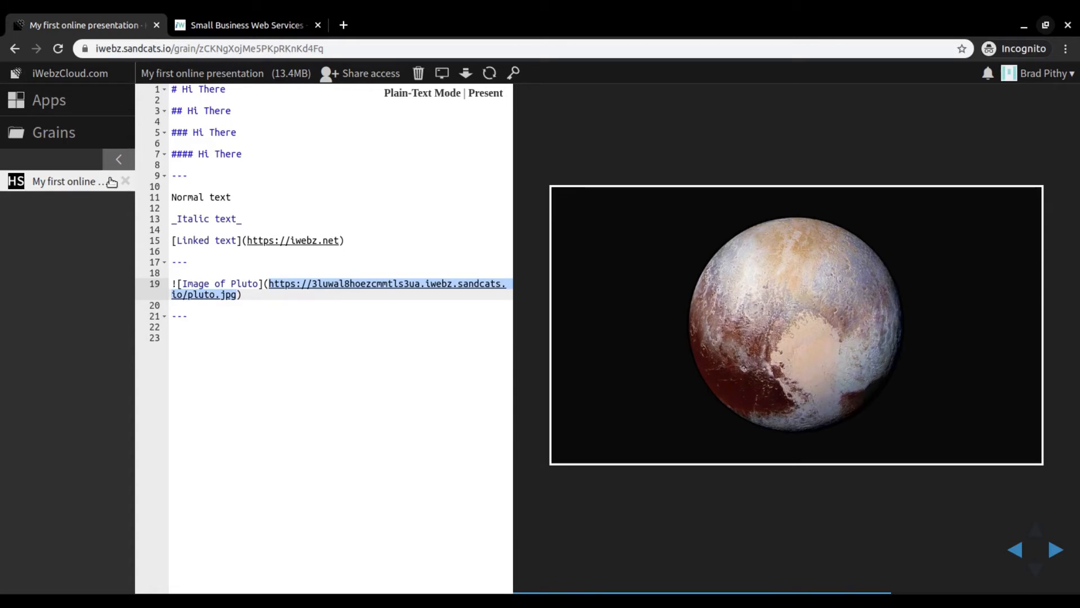
- Open the Supporting files grain that stores the presentation's images
click(60, 137)
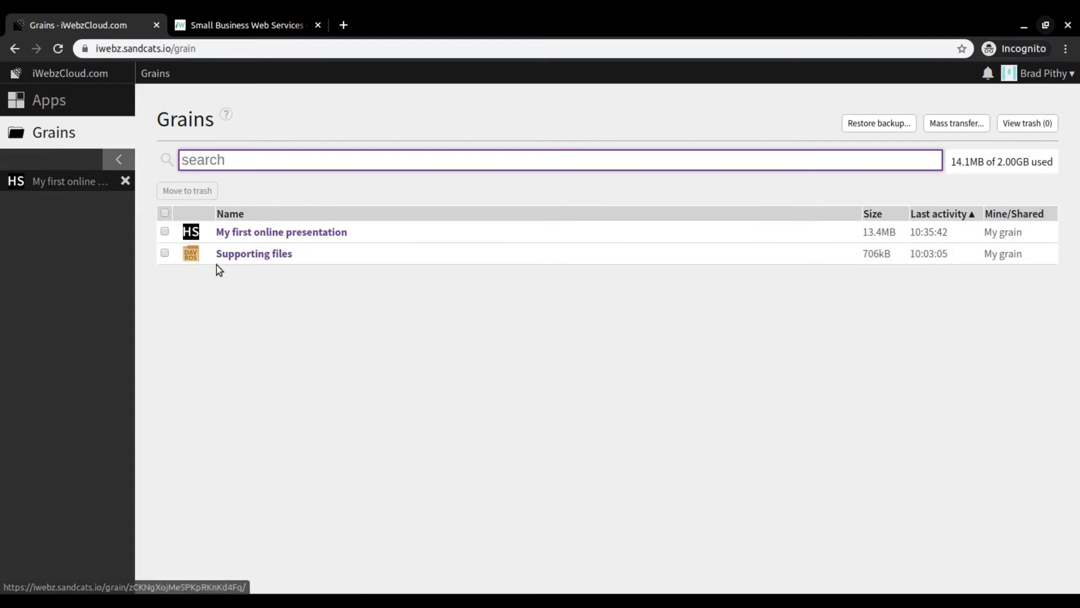
click(339, 260)
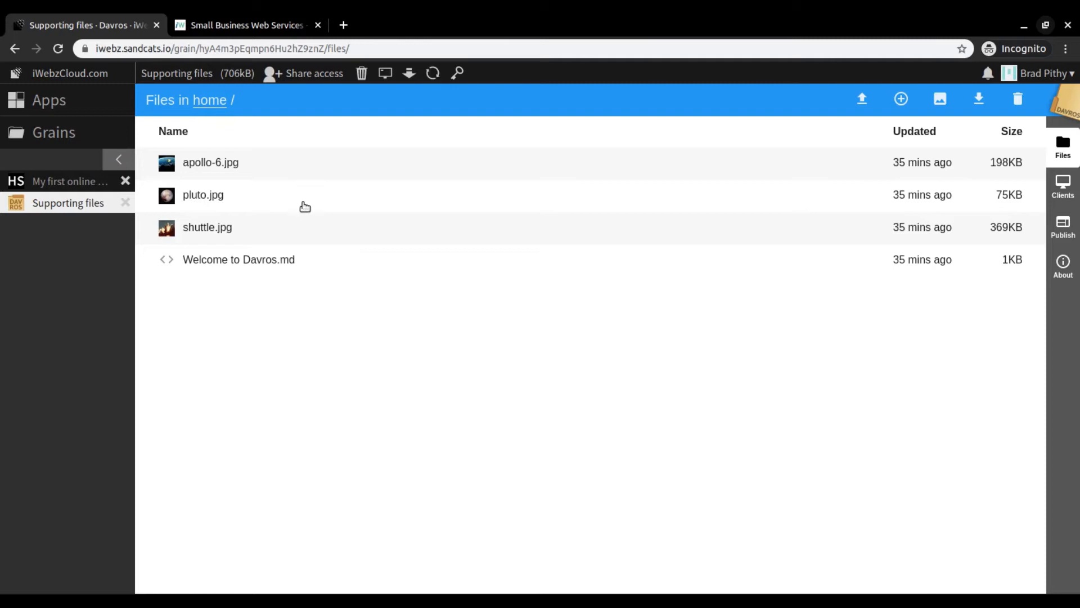
- View pluto.jpg and the Web Publishing address in the Supporting files grain, and return to the end of the presentation's image line
click(292, 197)
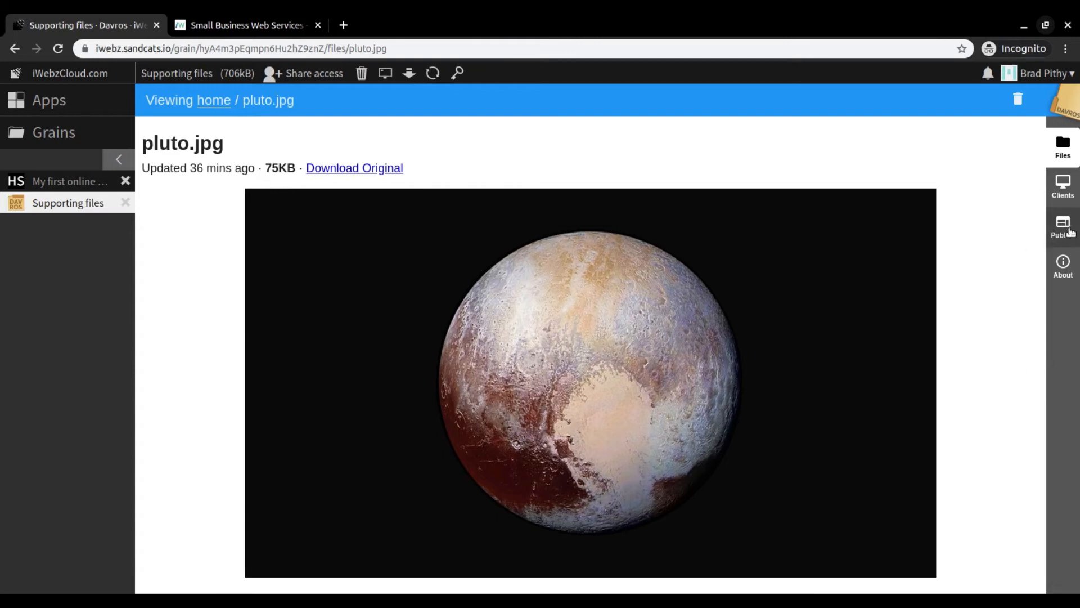
click(1064, 226)
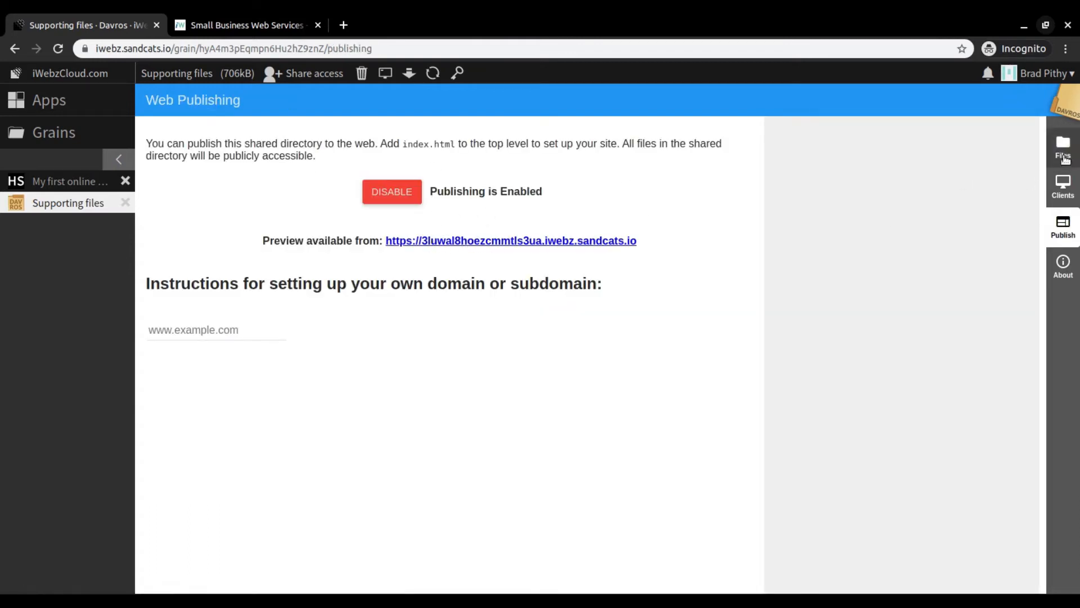
click(1064, 158)
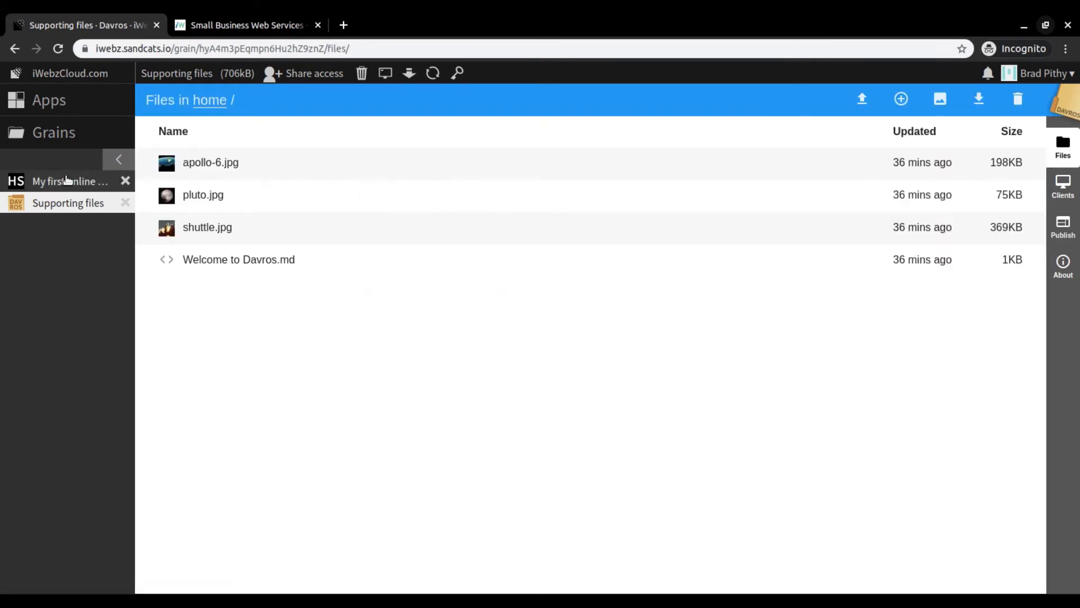
click(66, 180)
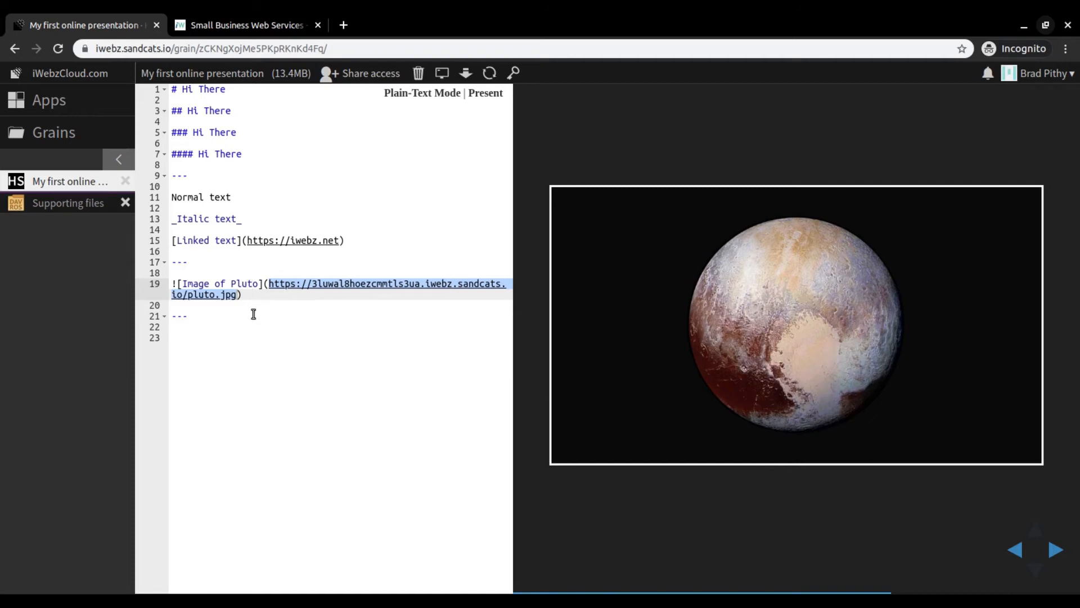
click(256, 294)
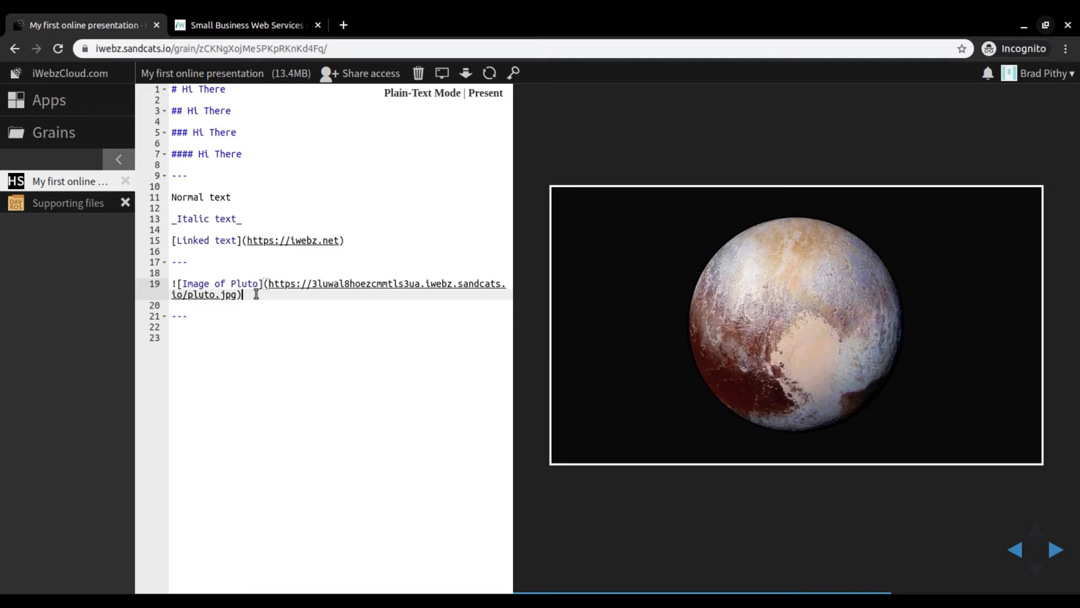
- Create a shareable link to the presentation, labelled "For" followed by the recipient's first name
click(366, 78)
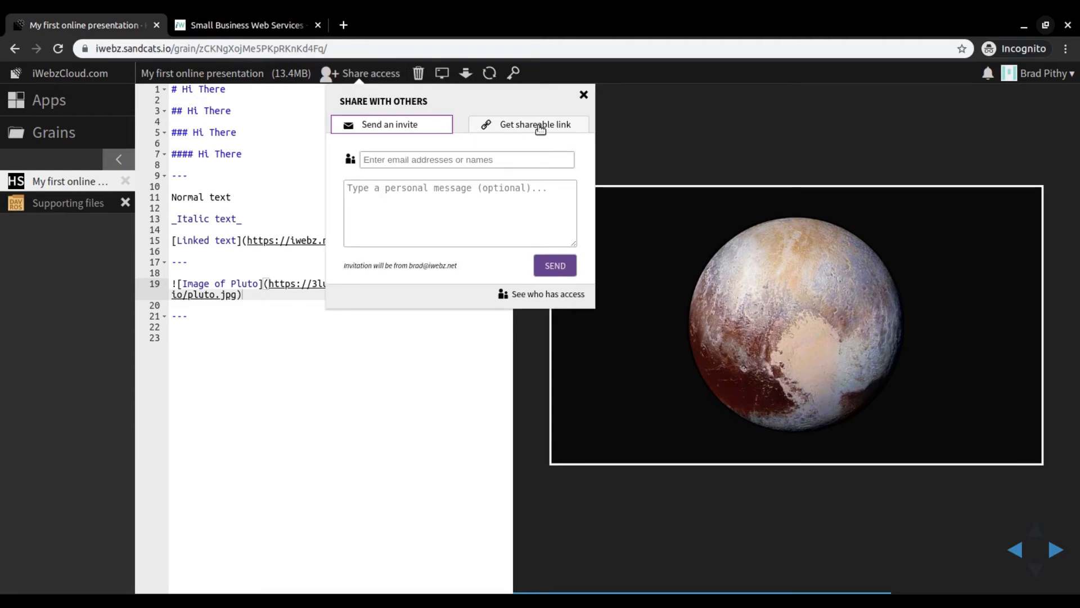
click(540, 126)
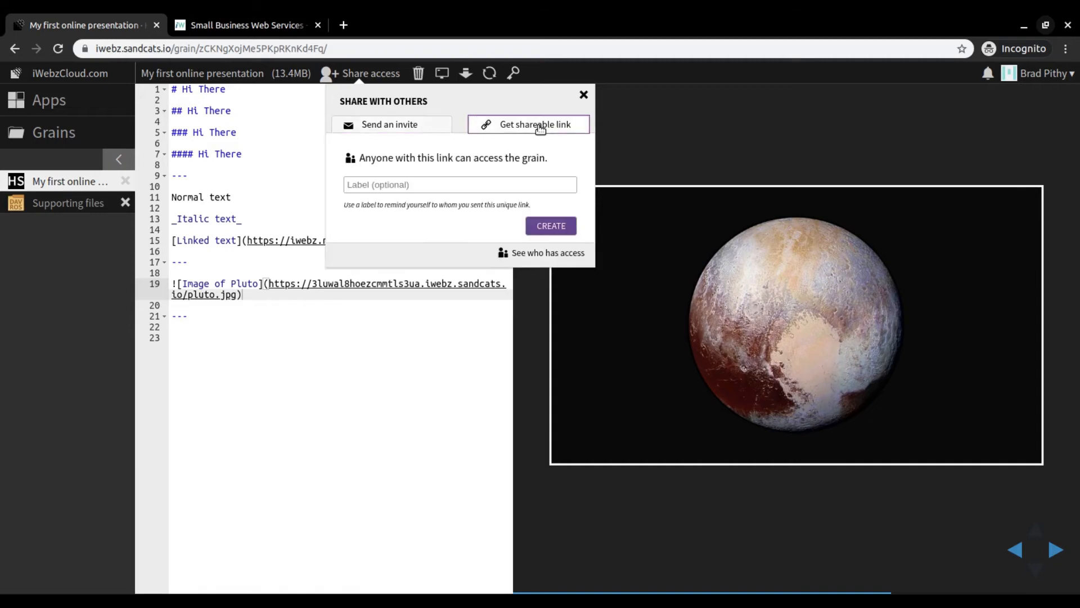
click(484, 188)
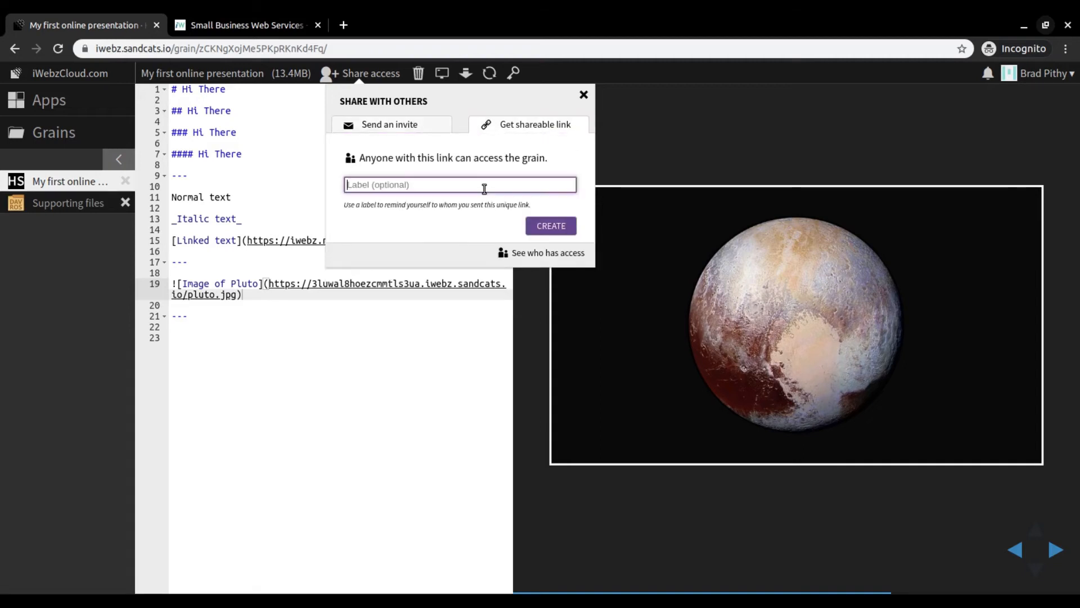
text(For Angie)
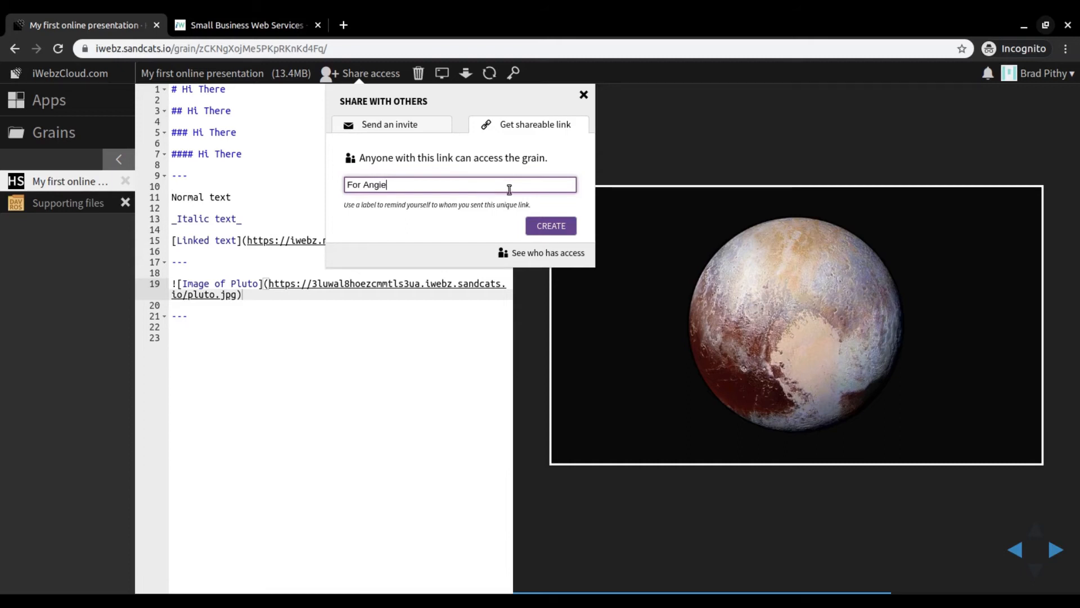
click(551, 229)
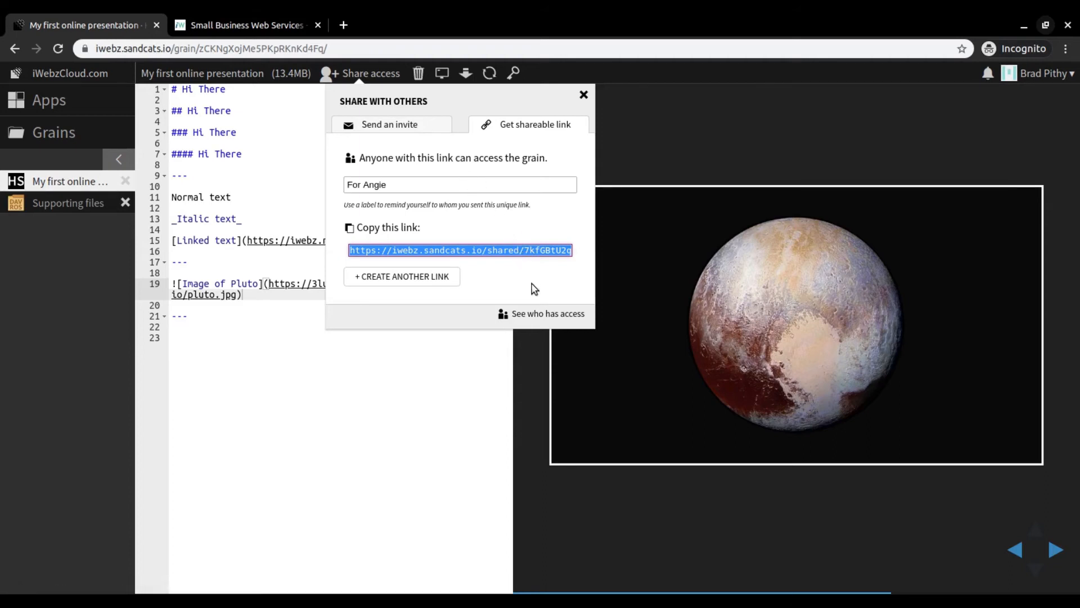
- Revoke the presentation's sharing link in the list of who has access and close the list
click(543, 319)
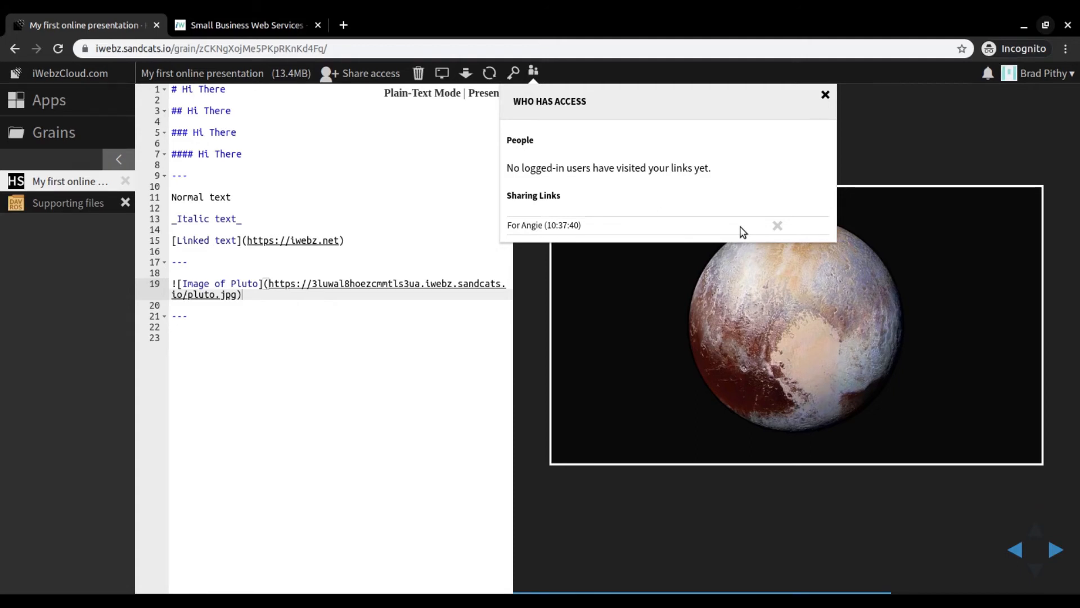
click(779, 225)
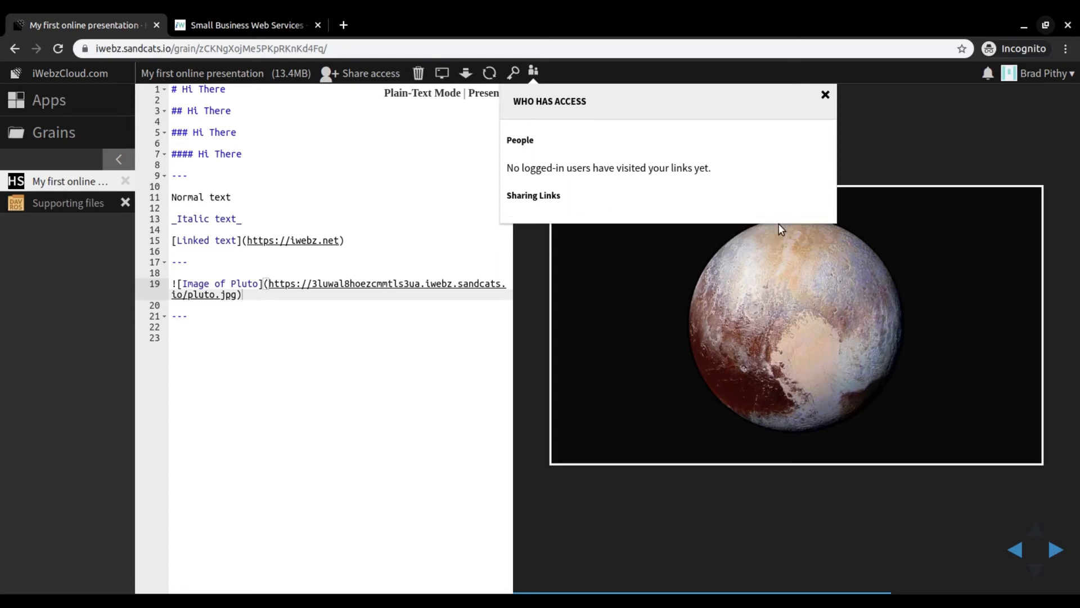
click(825, 96)
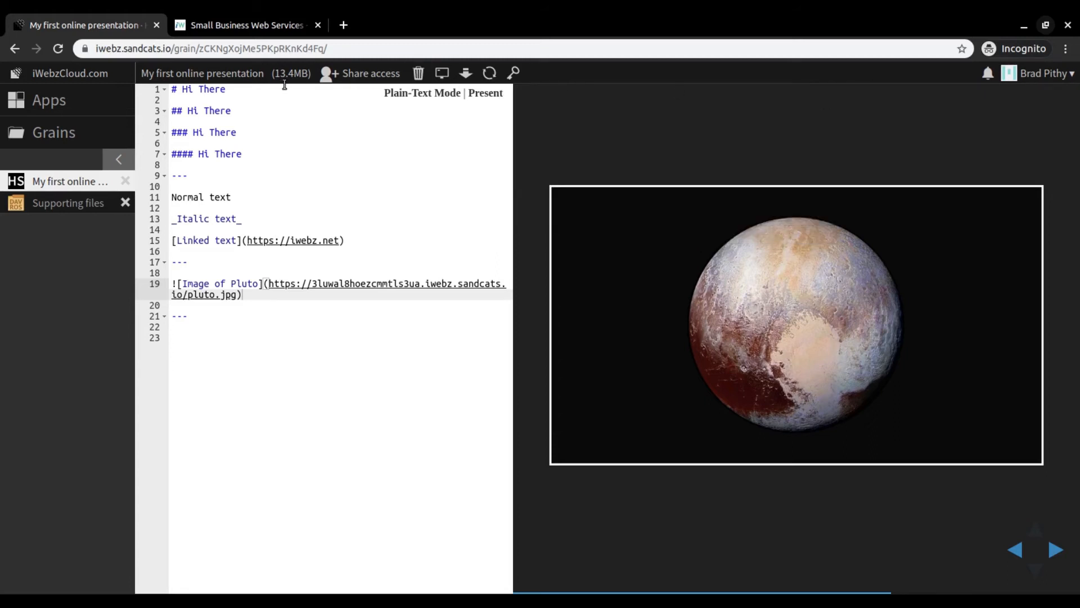
- Start an e-mail invite to the presentation and add the recipient's e-mail address
click(366, 77)
click(398, 160)
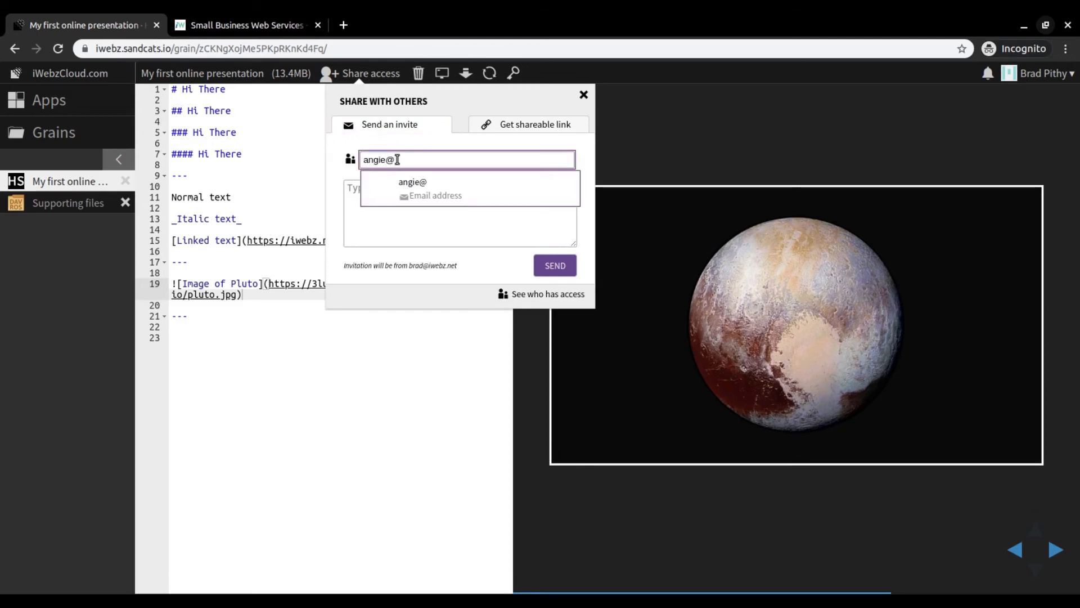
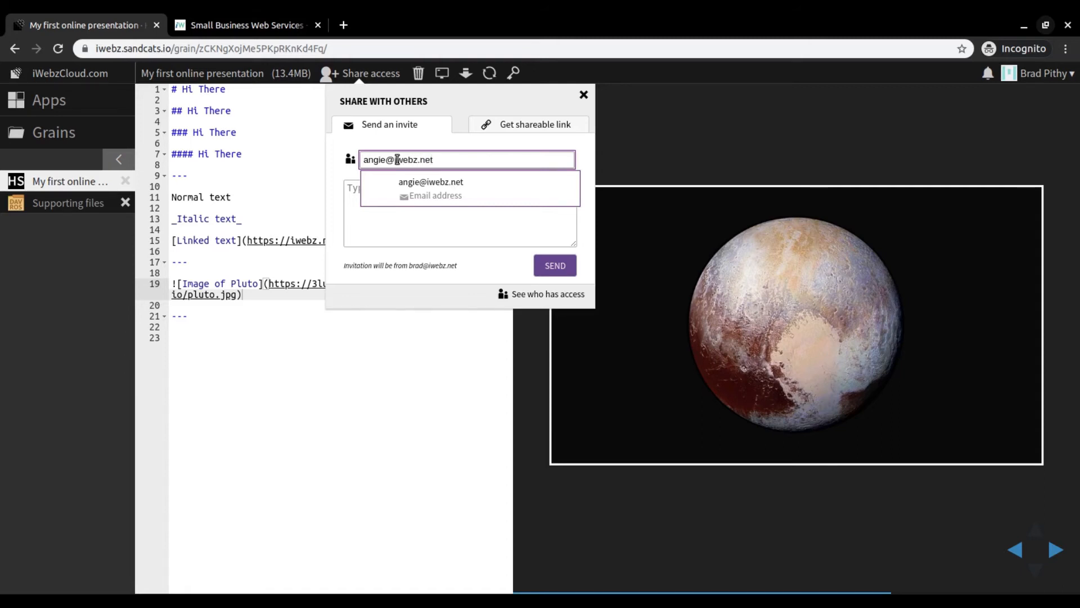
click(446, 189)
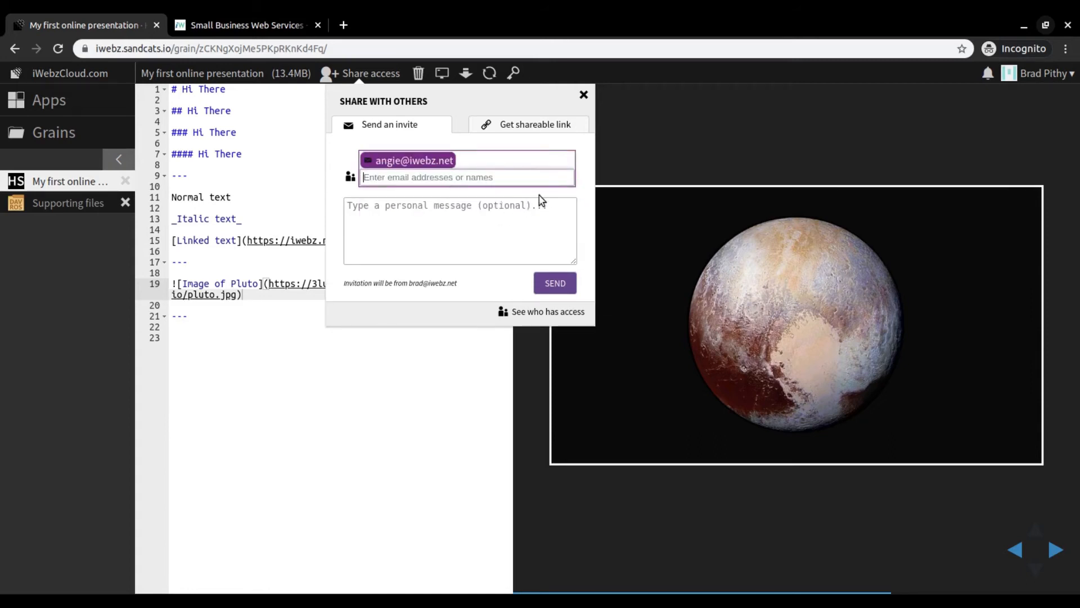
- Write "Personal message" as the invite's message, send the invitation and close the sharing dialog
click(515, 213)
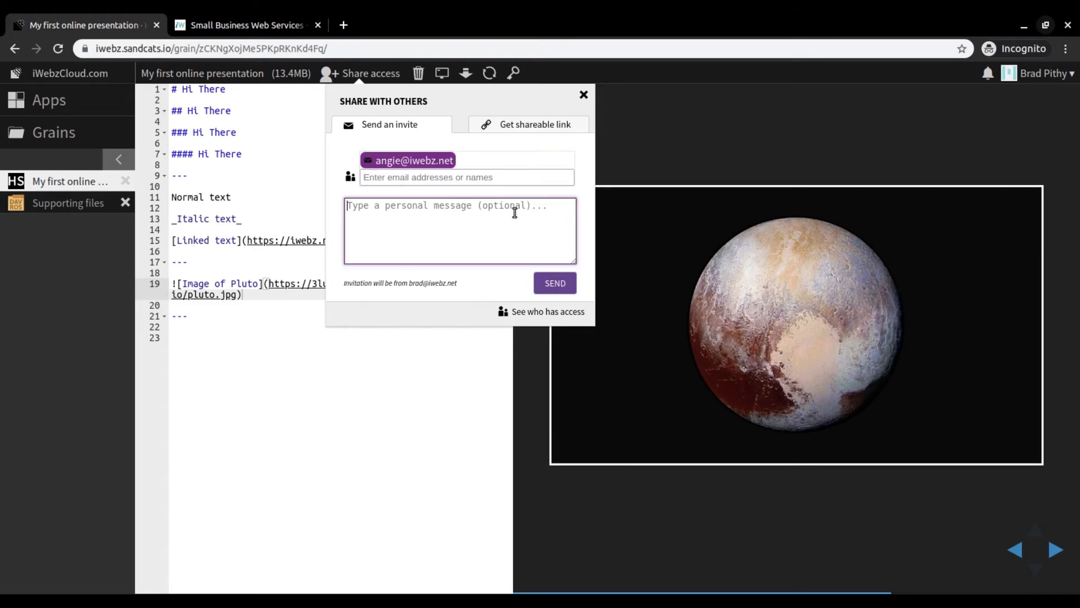
text(Persoan)
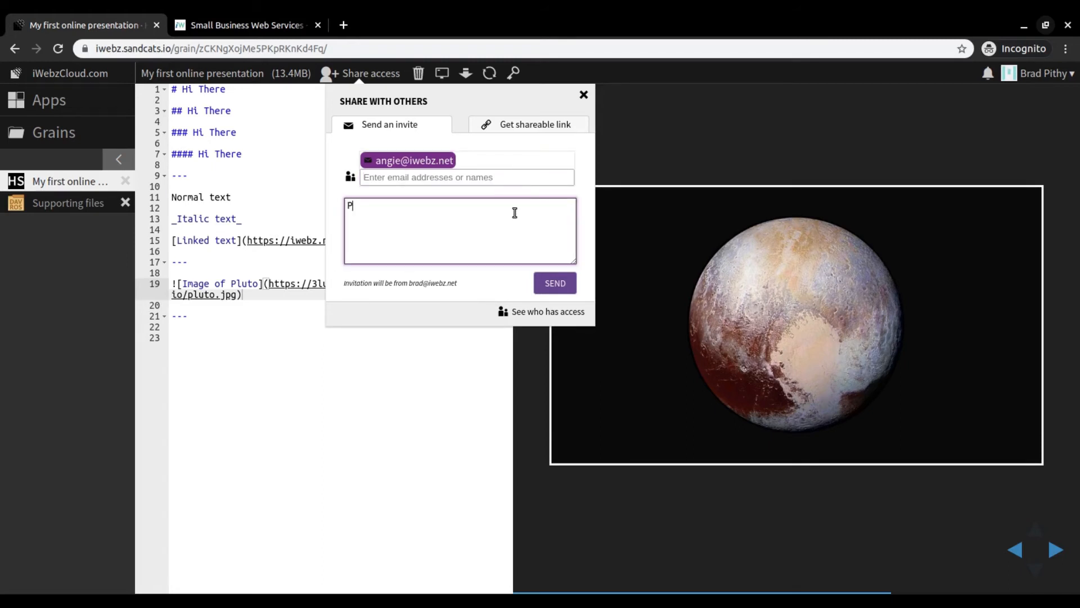
key(BackSpace)
key(BackSpace)
text(nal message)
click(555, 287)
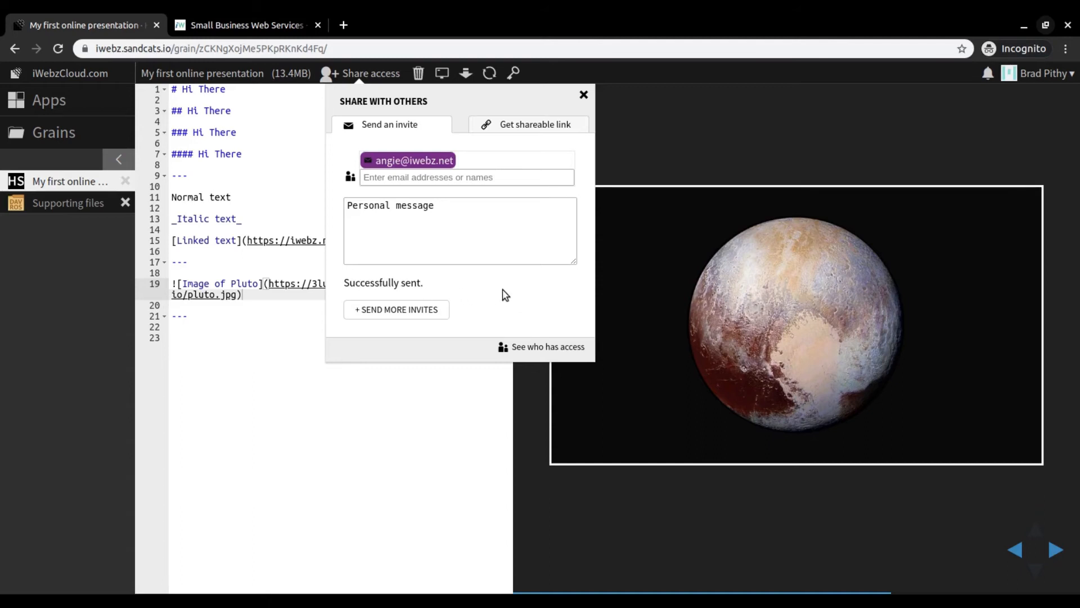
click(583, 95)
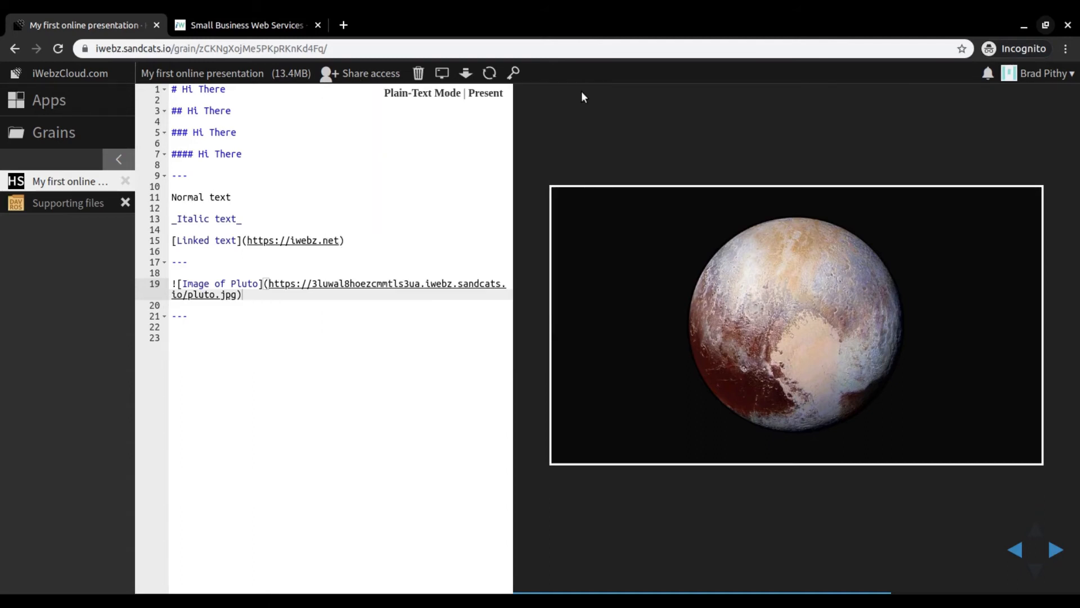
- Switch to Roundcube Webmail in Firefox, open the invitation e-mail and its shared grain, and maximize the window
click(1046, 26)
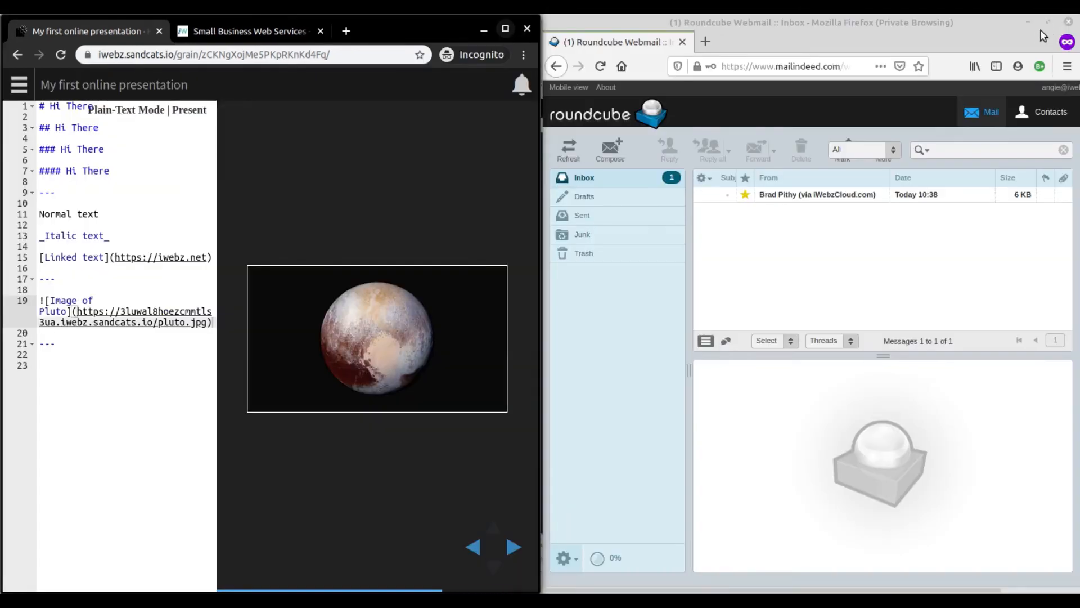
click(801, 22)
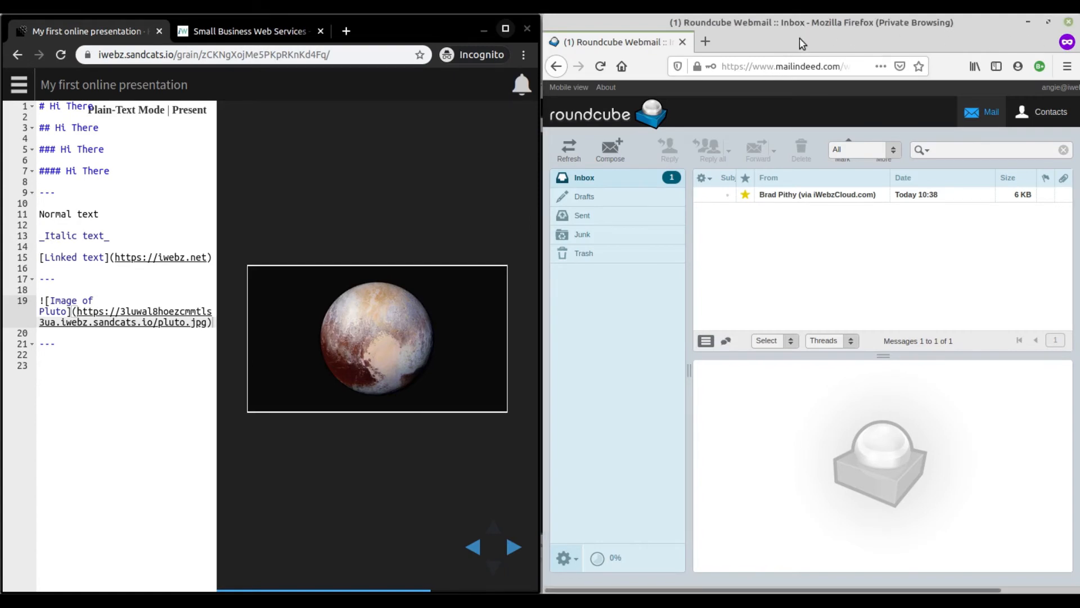
click(812, 197)
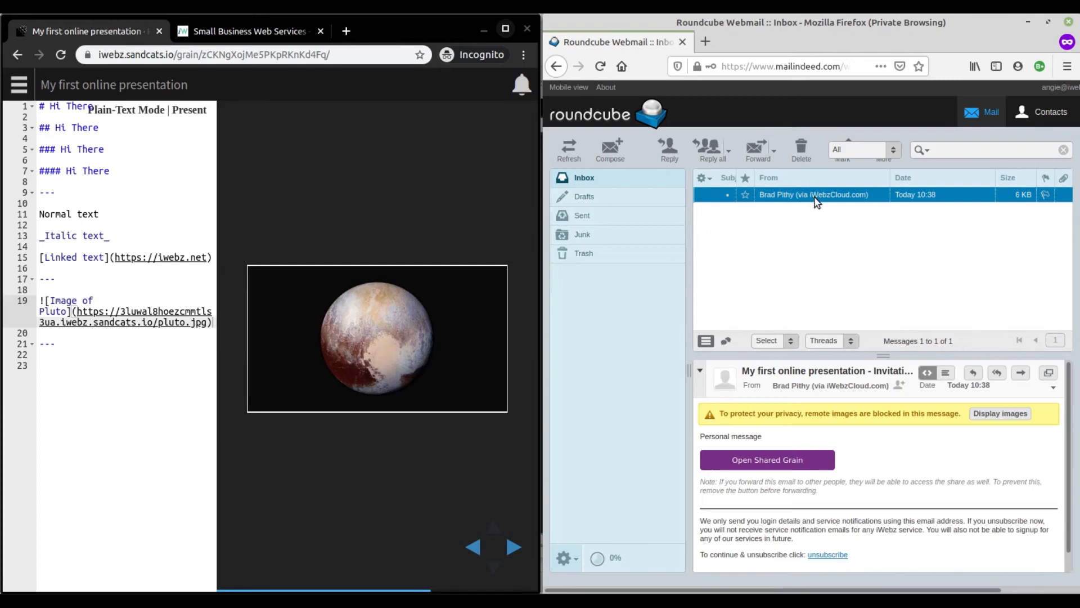
click(761, 464)
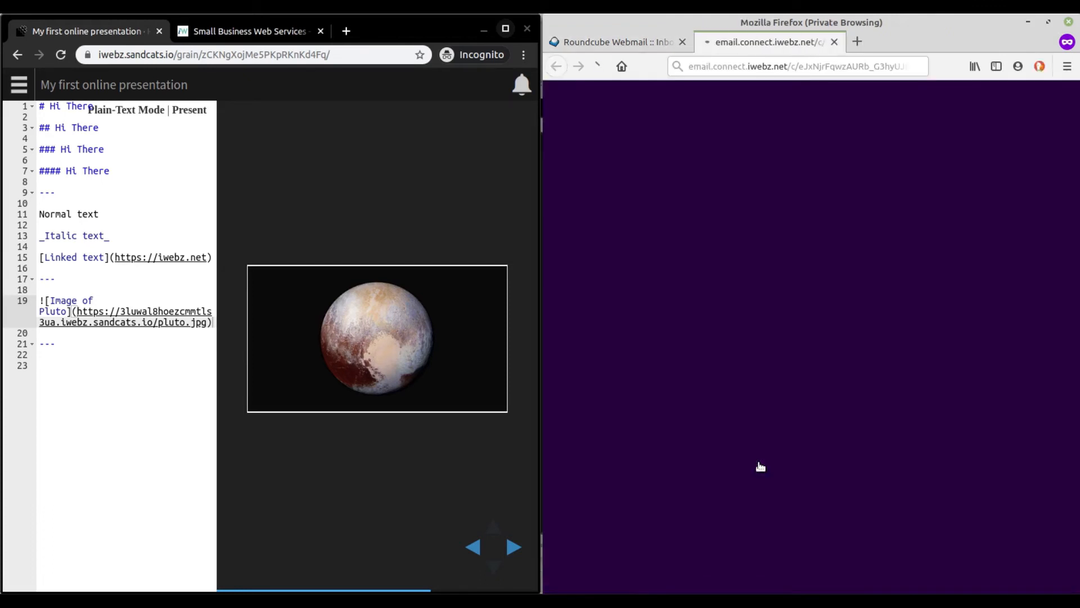
click(1050, 23)
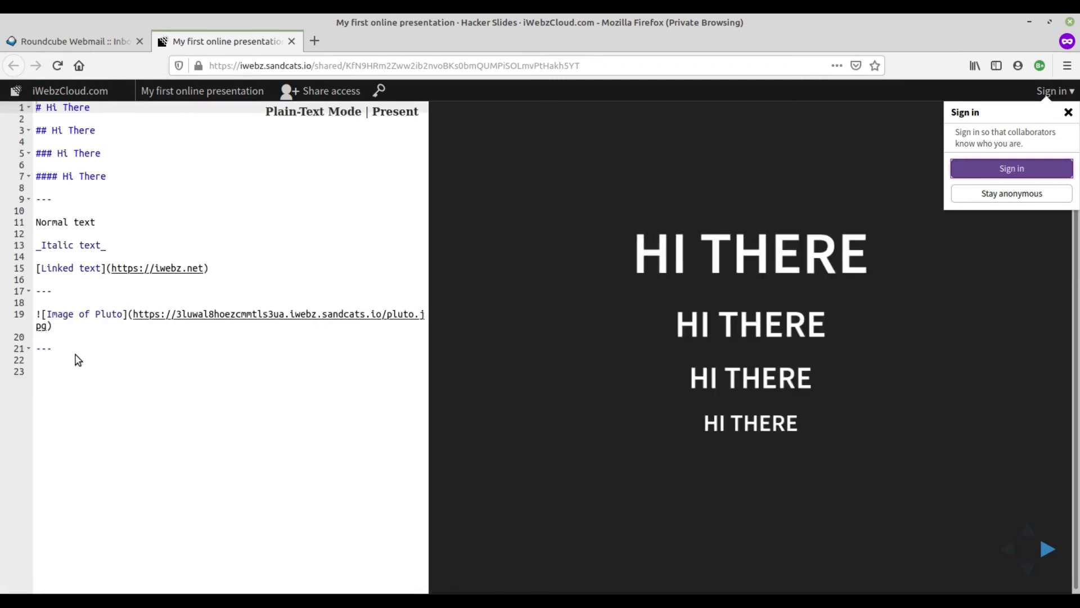
- Add the level-one heading "# The End" on line 23 of the shared presentation
click(100, 378)
click(100, 378)
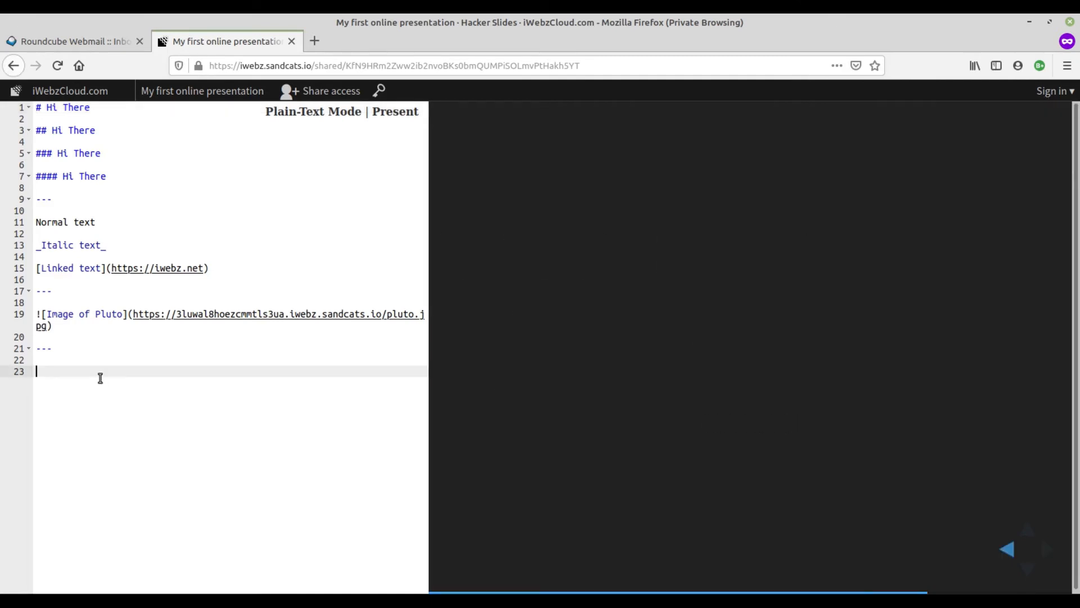
text(The End)
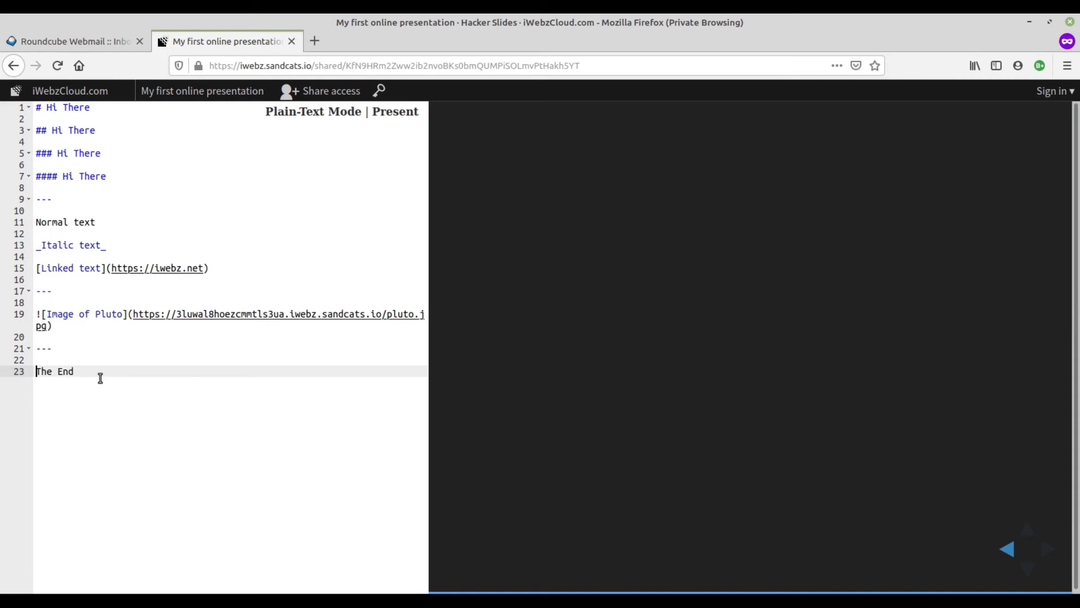
key(Home)
text(#)
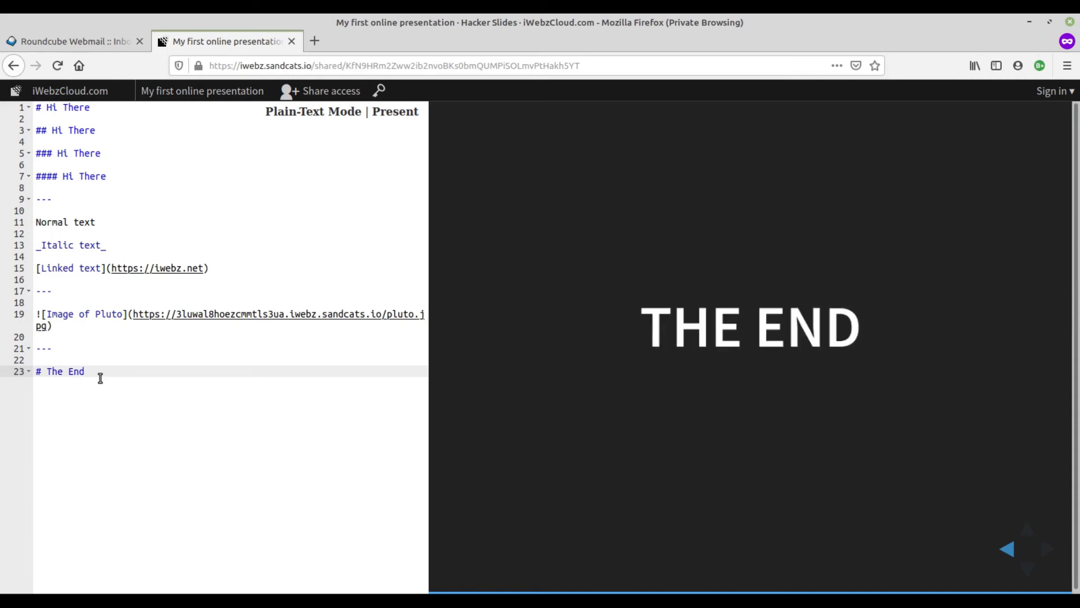
click(120, 378)
- Restore the side-by-side windows and add a "---" slide separator on line 25, below the "The End" heading with a blank line between
click(1049, 21)
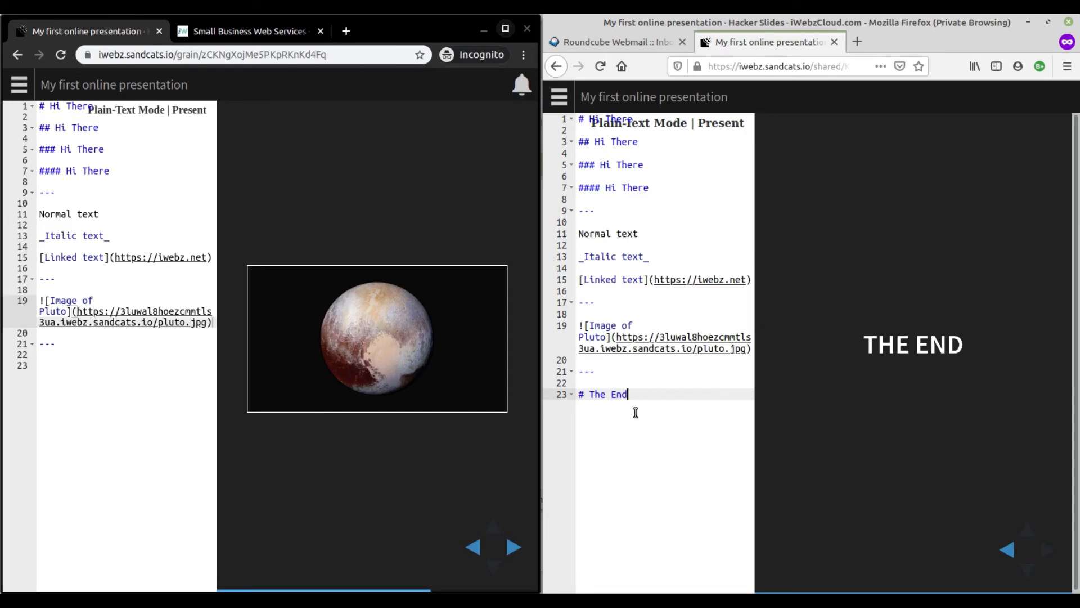
key(Return)
key(Return)
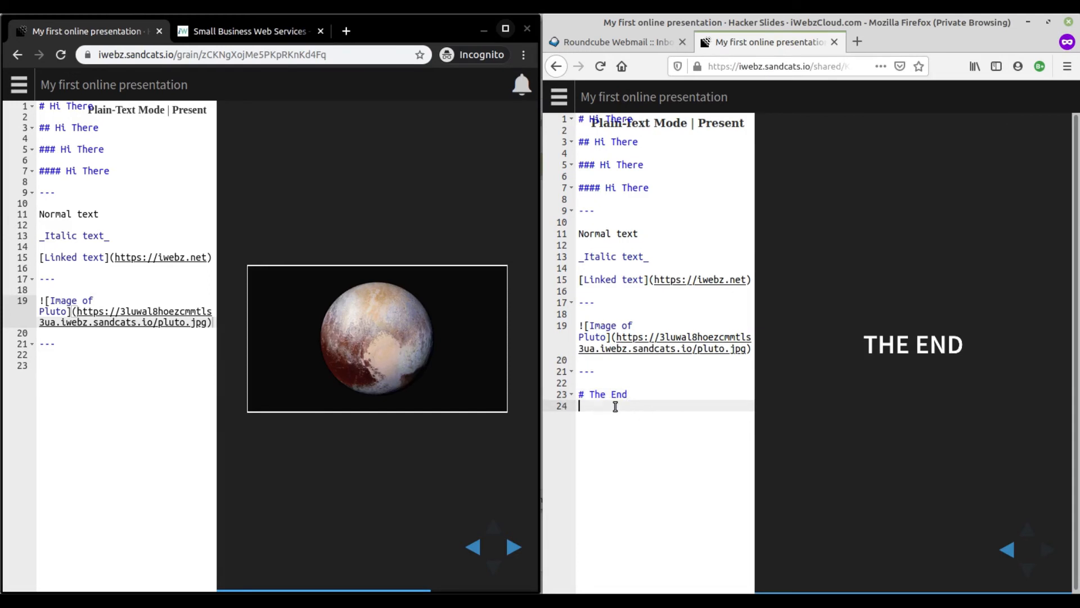
text(--)
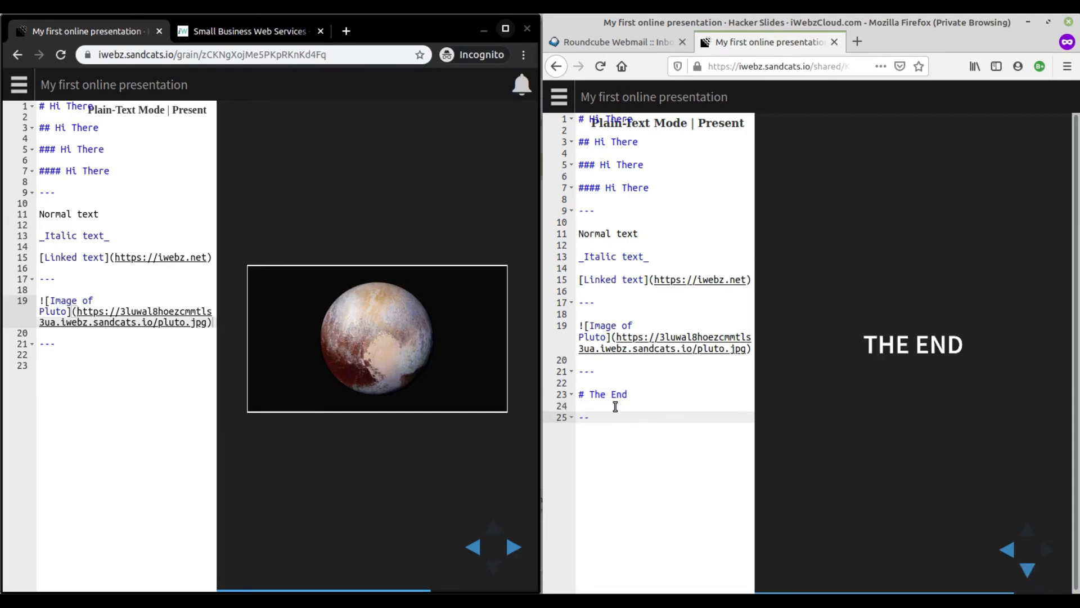
text(-)
- Maximize the owner's Chrome window, close the open presentation and Supporting files grains, and show the Grains list
click(505, 31)
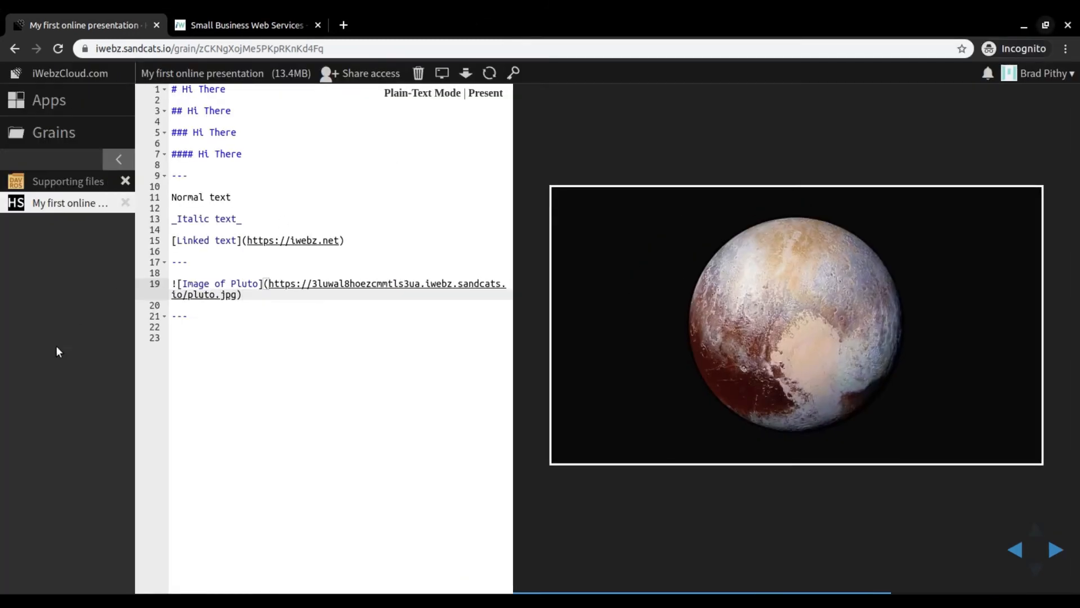
click(125, 202)
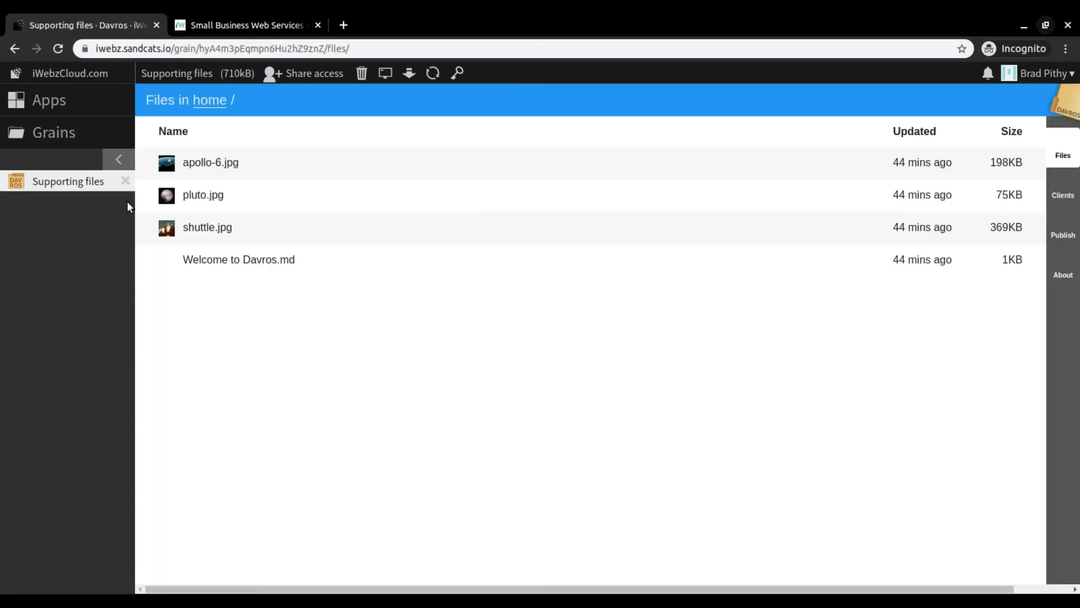
click(55, 135)
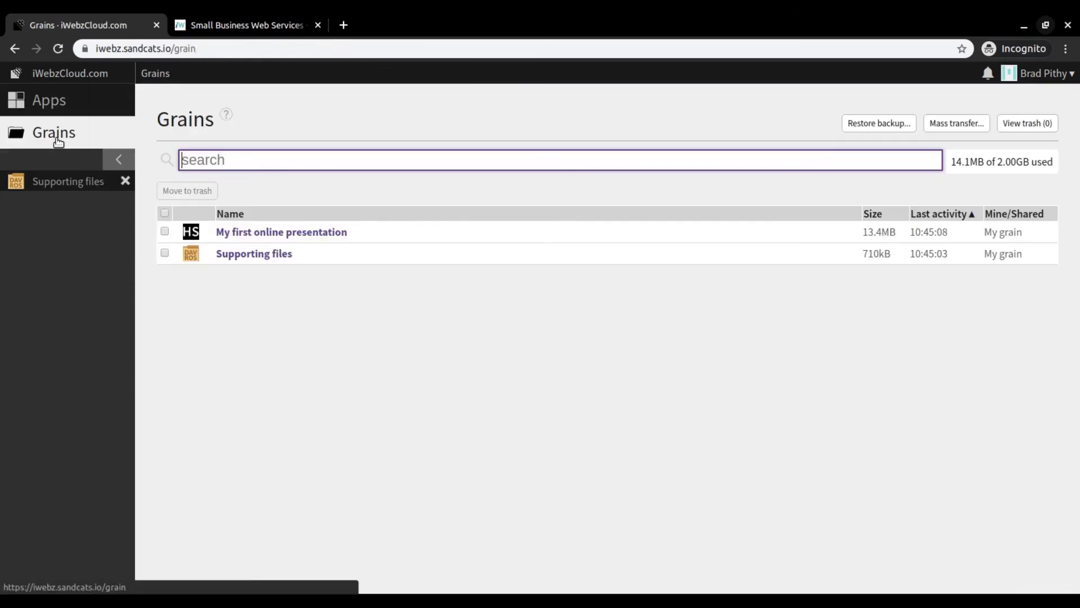
click(125, 181)
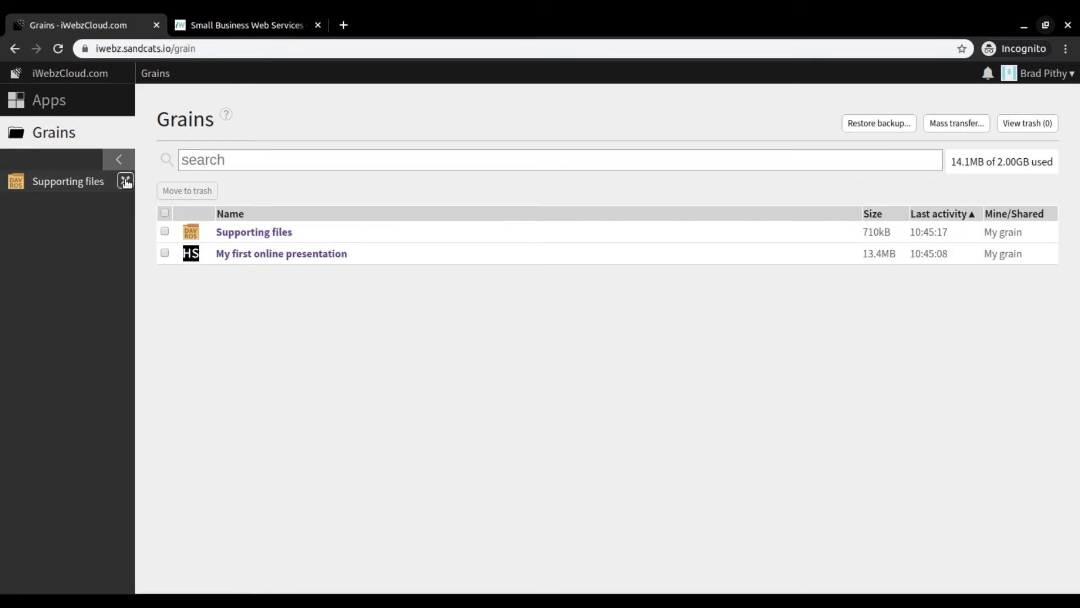
- Open the "My first online presentation" grain at the "The End" slide and compare it side by side with the collaborator's window, then maximize again
click(268, 257)
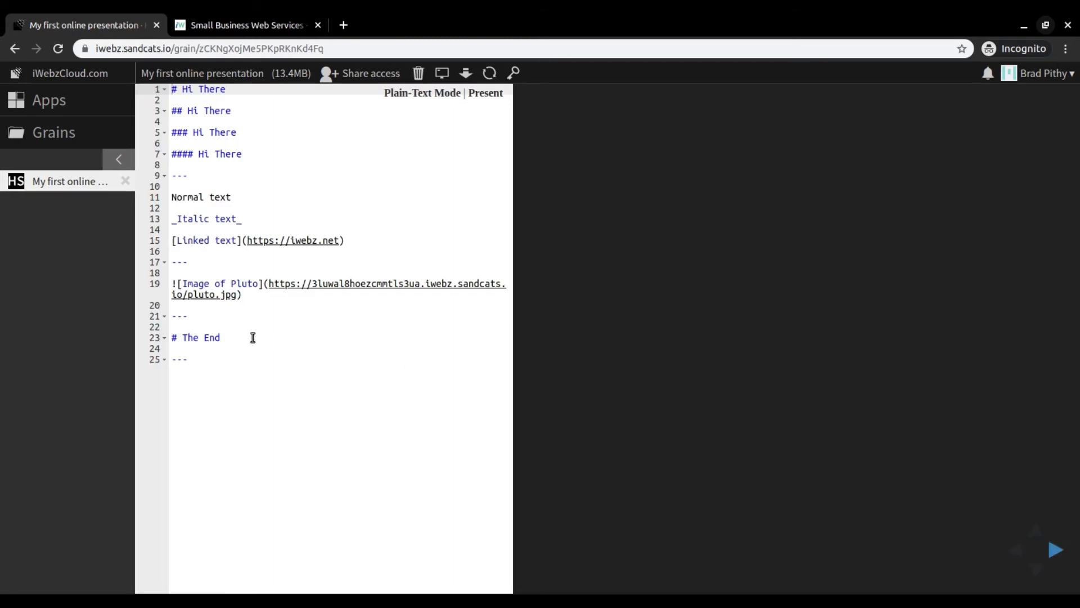
click(235, 333)
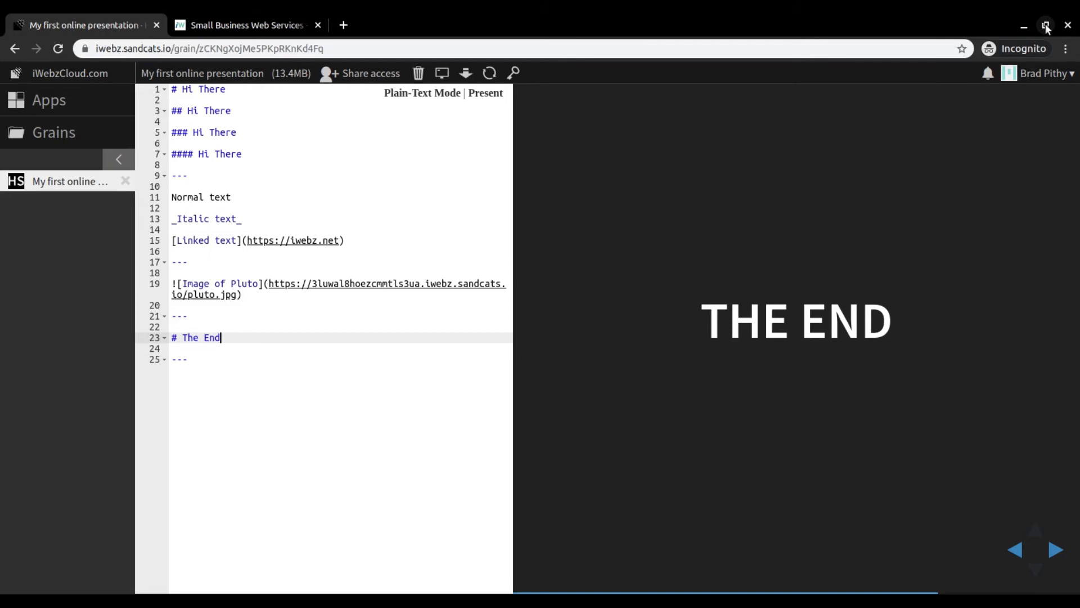
click(1046, 26)
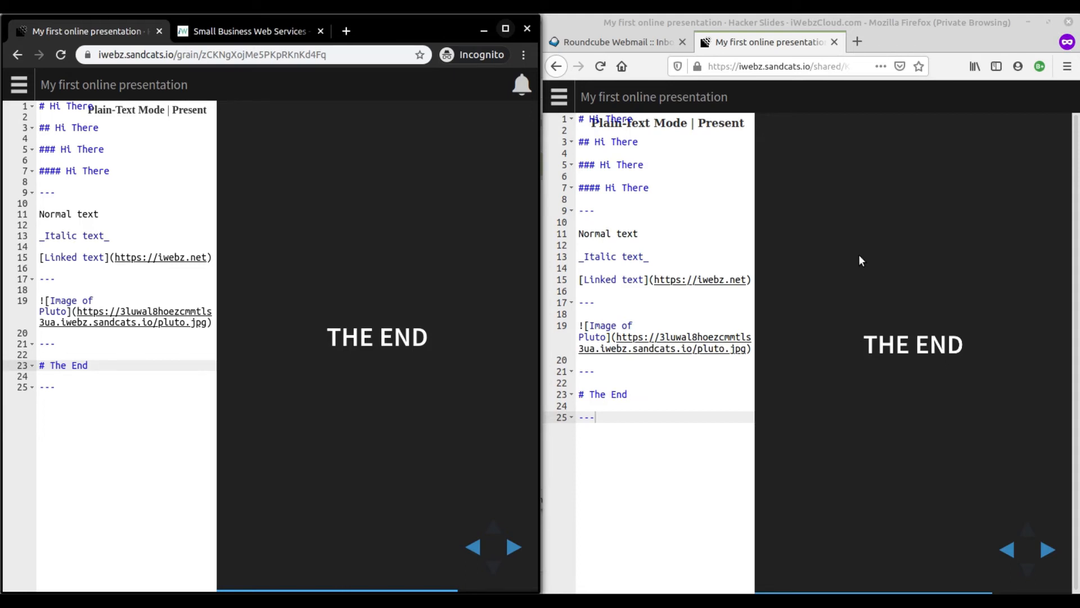
click(506, 29)
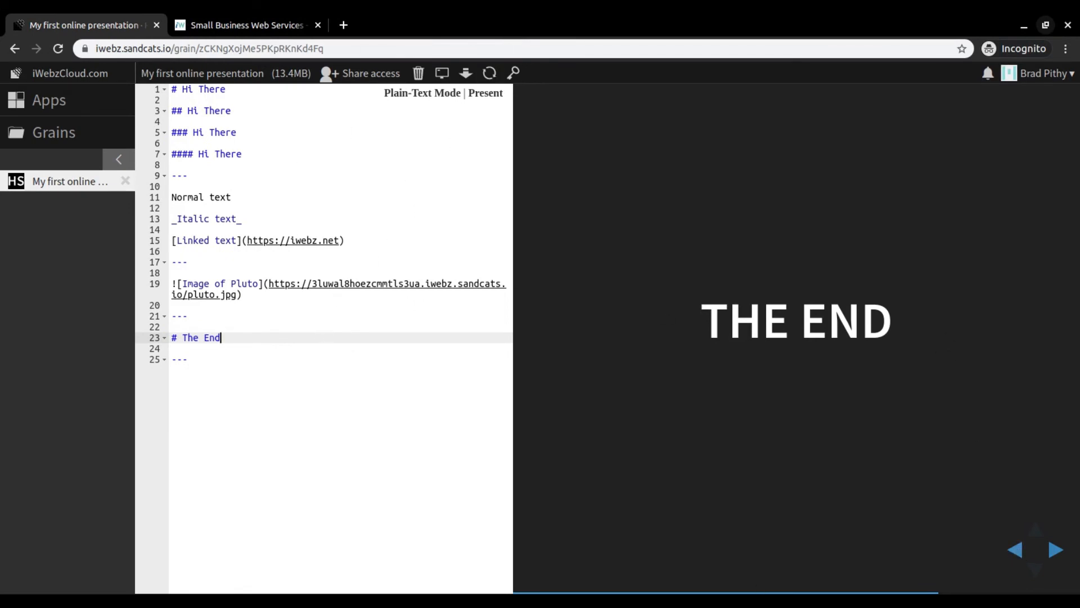
- Return the preview to the first slide and examine the presentation's markdown in Plain-Text Mode
click(1017, 550)
click(1017, 549)
click(1017, 550)
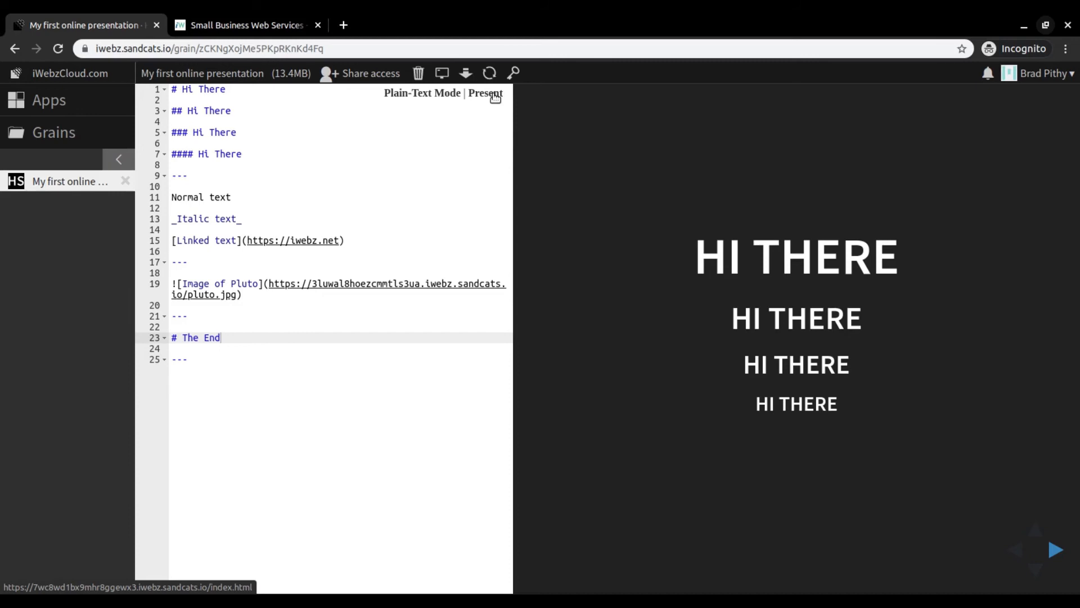
click(422, 94)
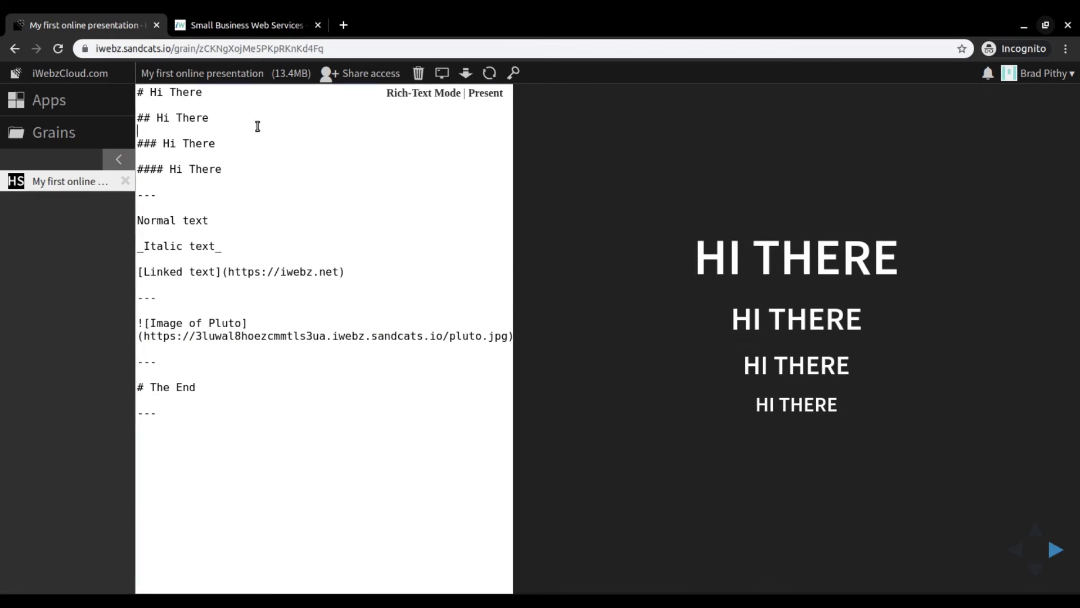
drag(279, 233, 285, 244)
click(267, 250)
drag(265, 301, 263, 311)
click(253, 159)
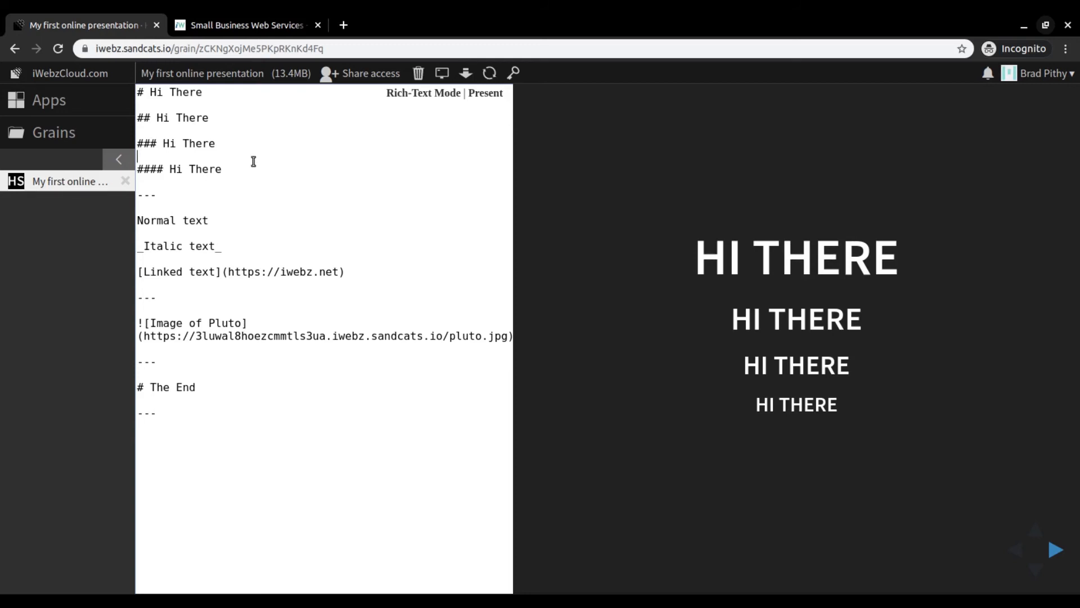
- Switch the editor back to Rich-Text Mode and preview each slide by placing the cursor in its markdown section, ending at the first heading
click(423, 97)
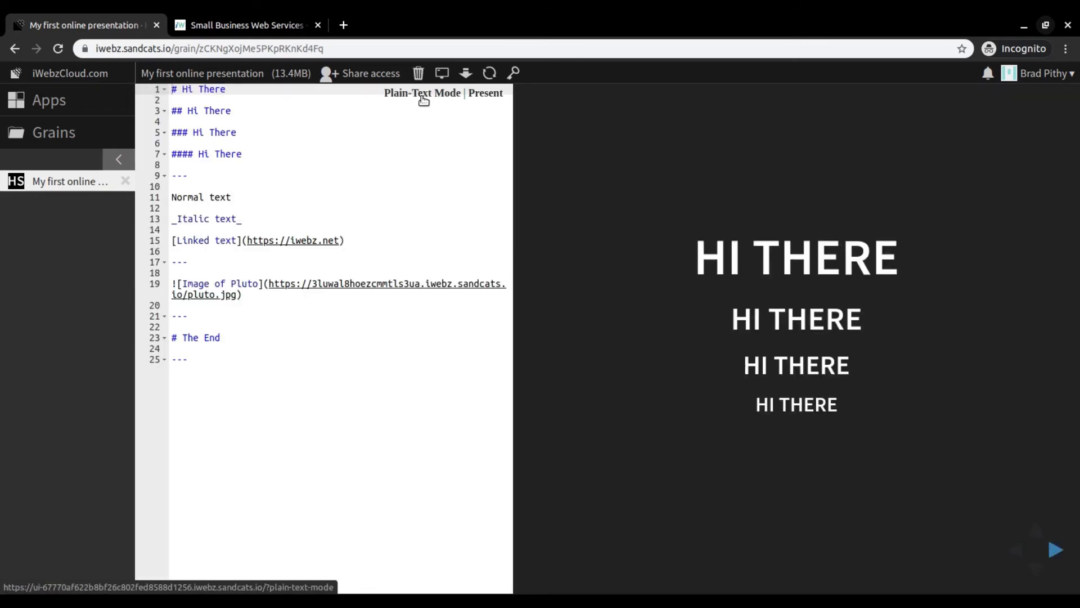
click(288, 133)
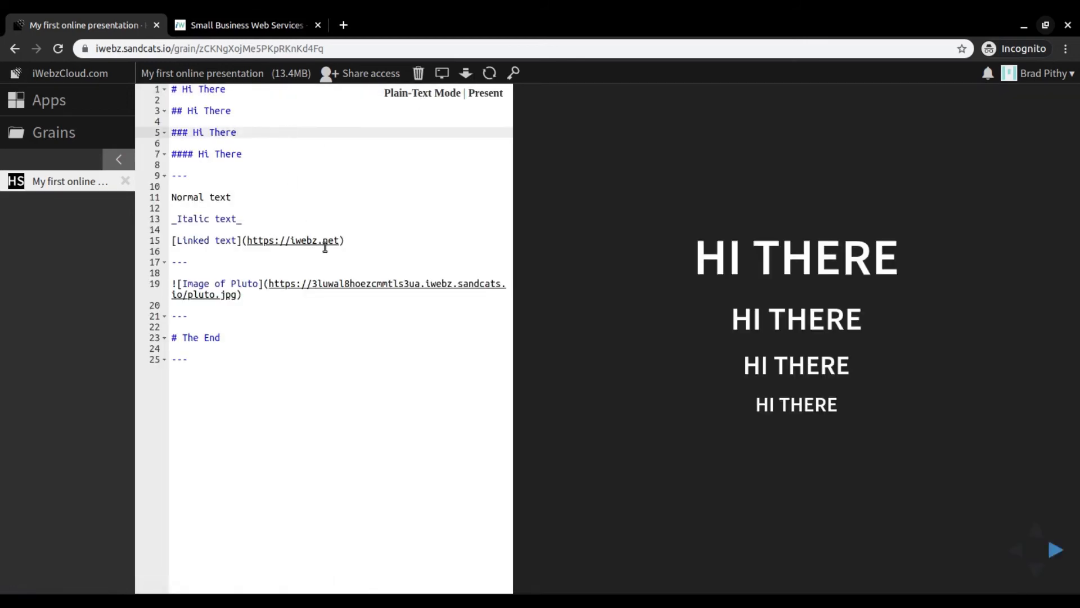
click(278, 213)
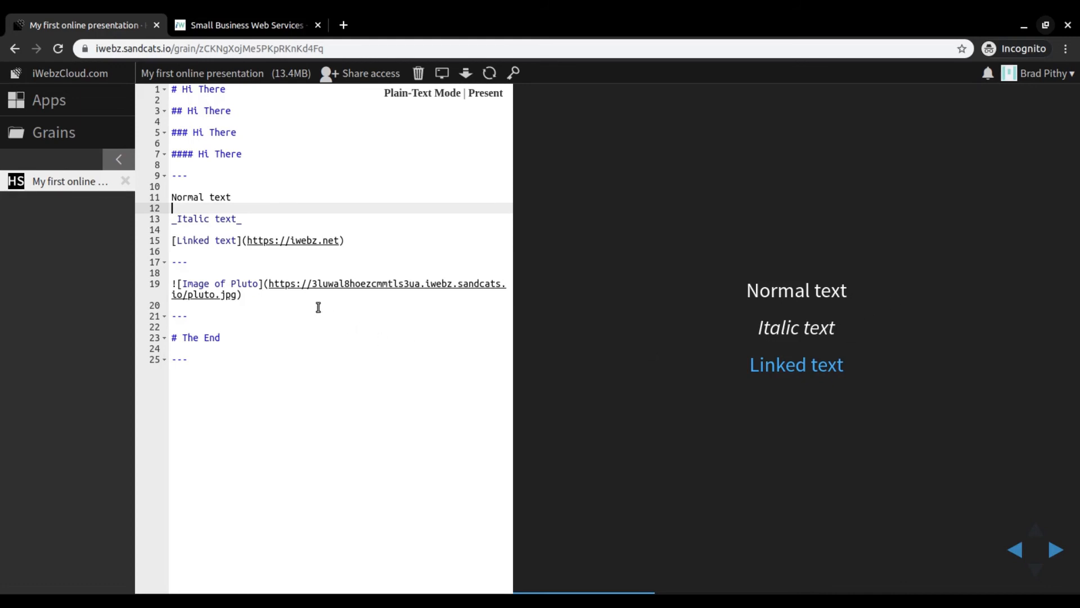
click(228, 284)
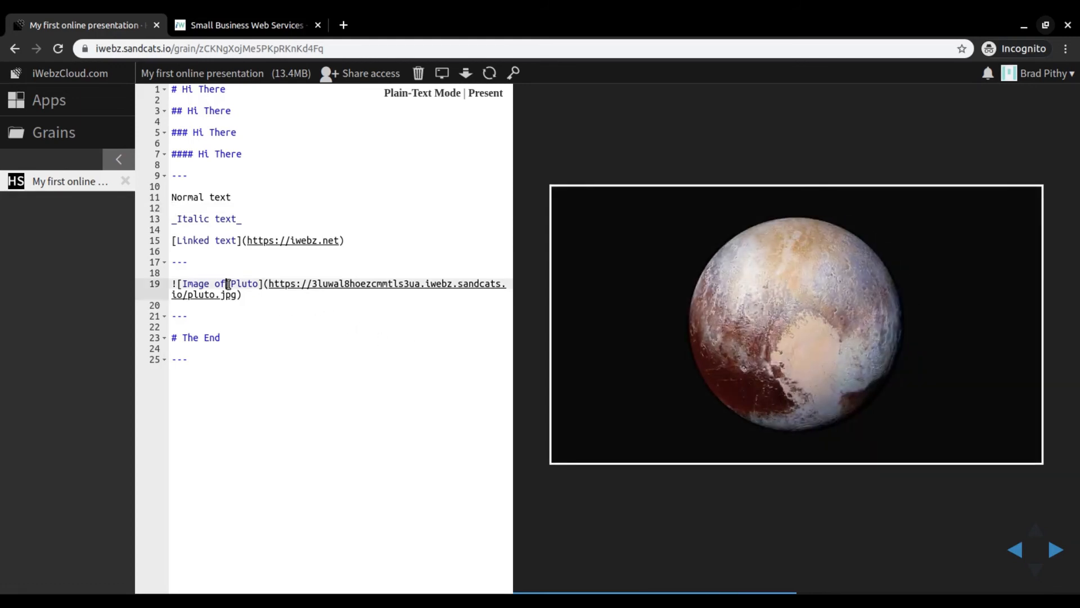
click(243, 337)
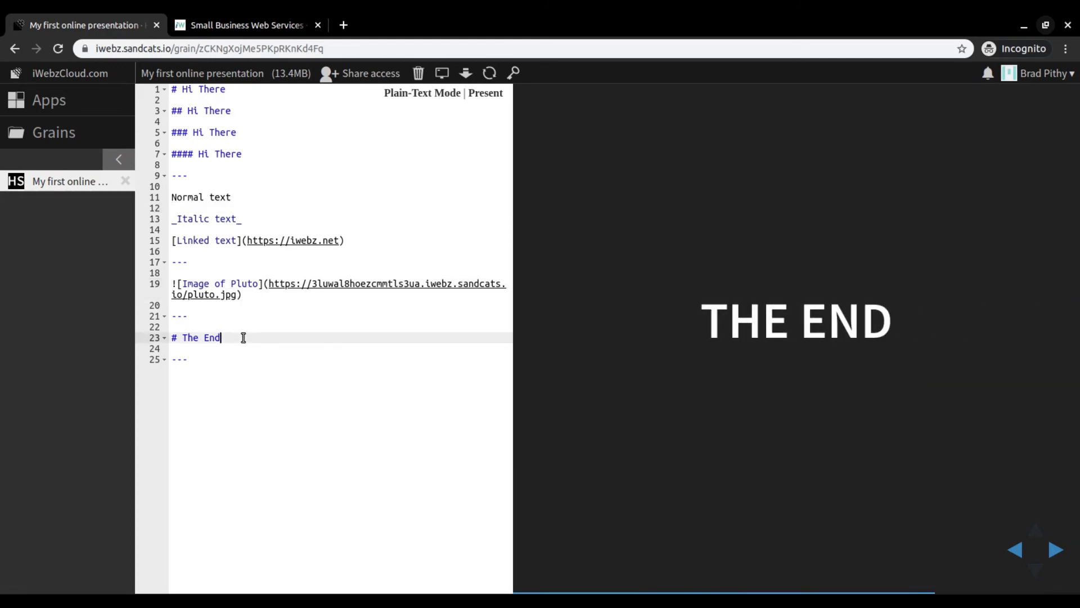
click(259, 90)
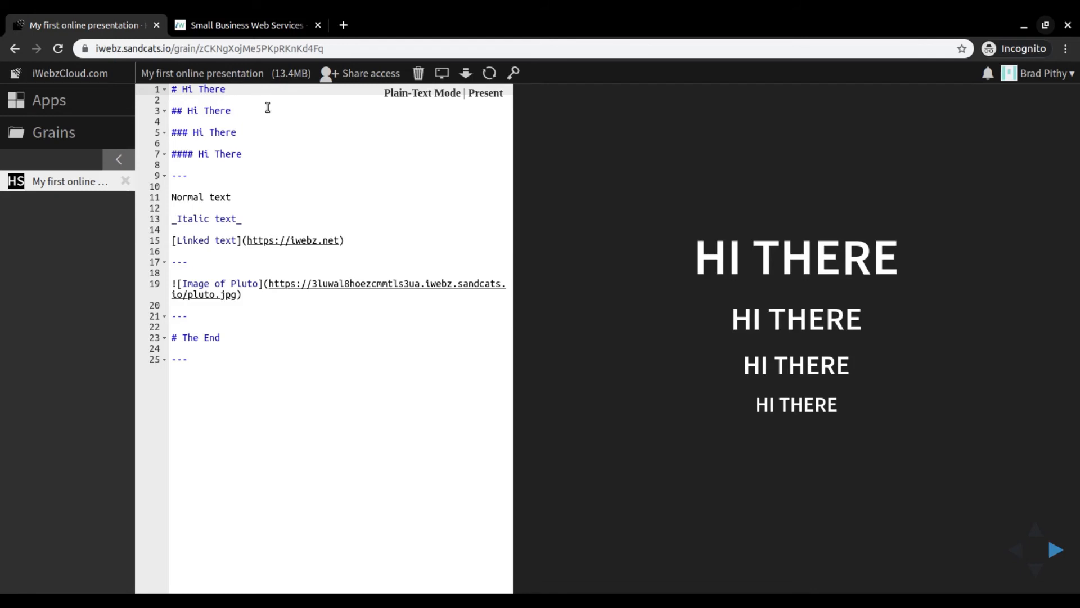
- Add a "Note:" line on line 9, below the "#### Hi There" heading with a blank line between
click(318, 156)
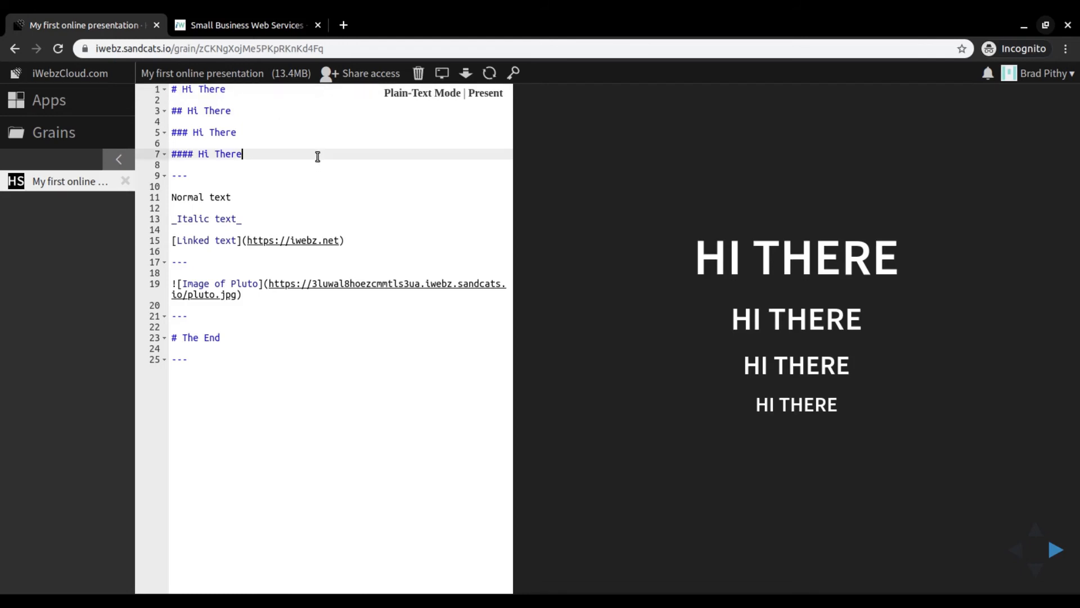
key(Return)
key(Return)
text(Note:)
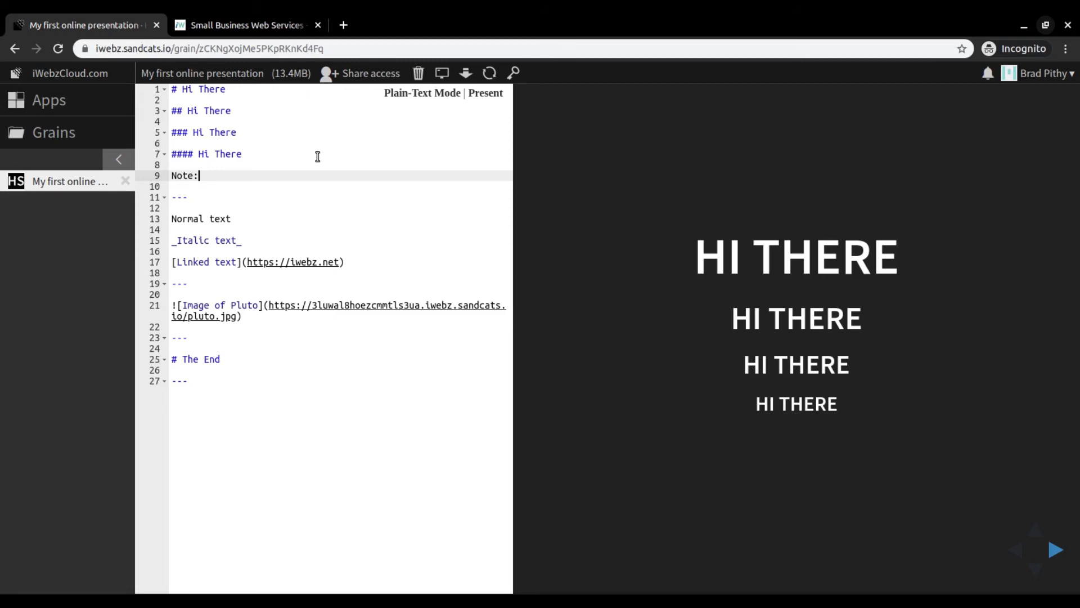
key(Return)
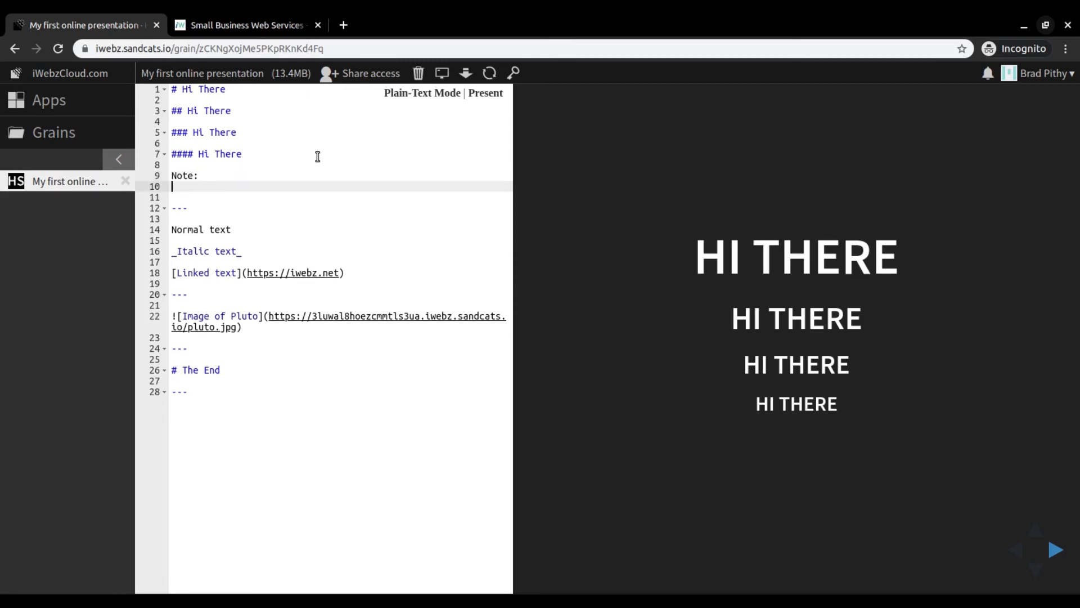
- Write "This is private info." on line 10 as the note text of the first slide
text(This )
text(private)
key(Left)
key(Left)
key(Left)
key(Left)
key(Left)
key(Left)
key(Left)
text(is)
key(End)
text(info.)
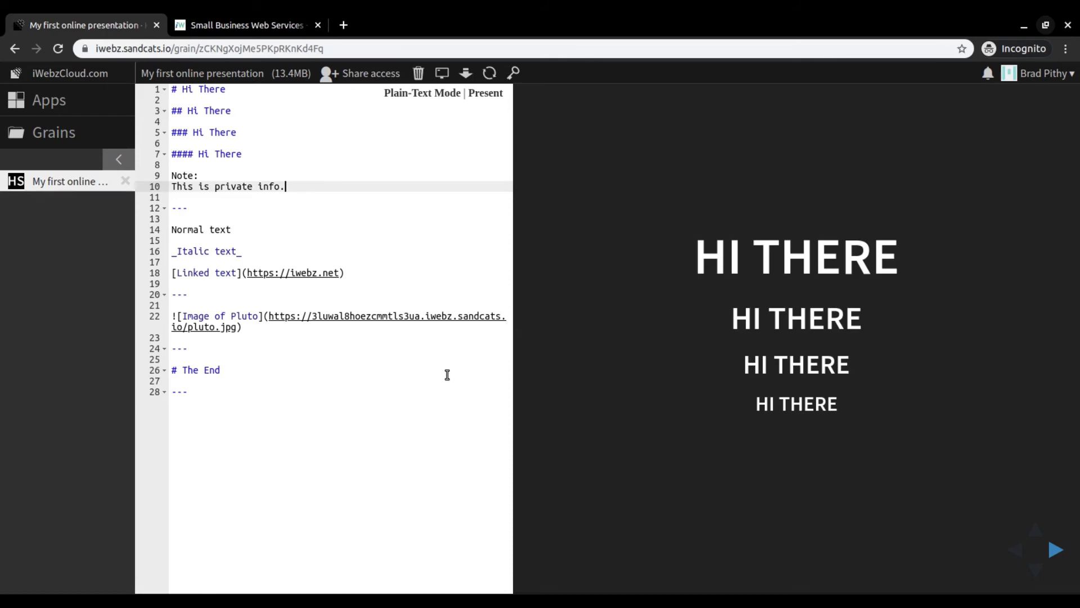
- Present the slides in a new tab and step through to "The End" and back to the first slide
click(488, 94)
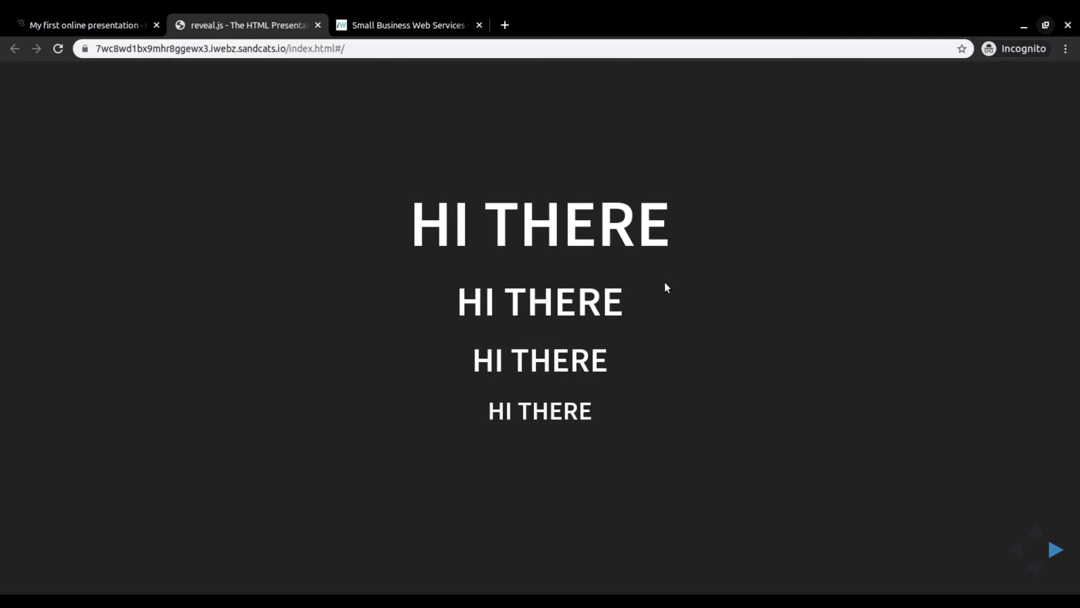
key(Right)
key(Right)
key(Right)
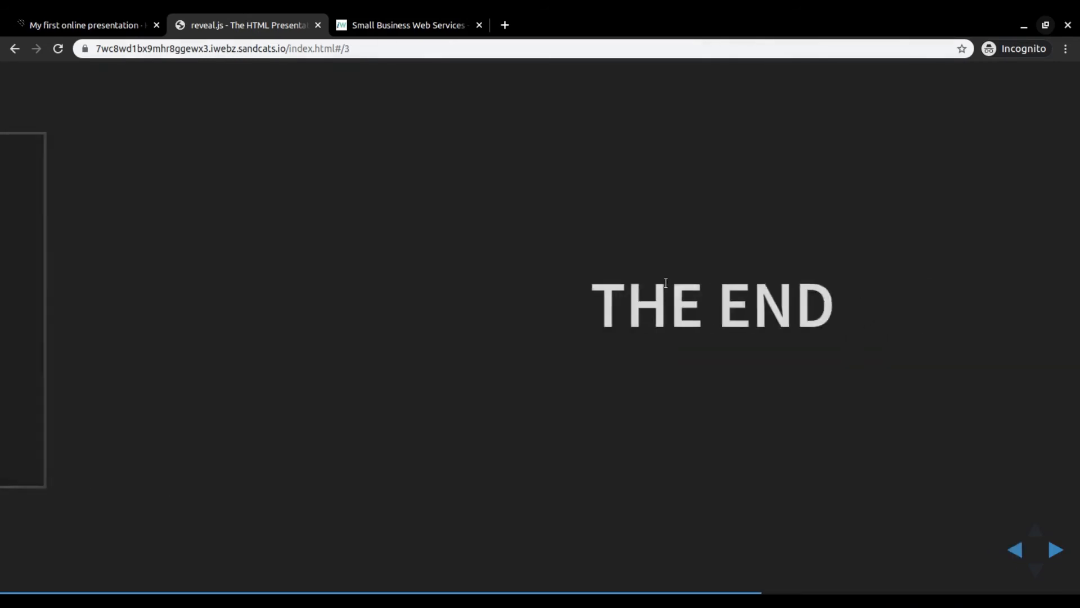
key(Left)
key(Left)
key(Left)
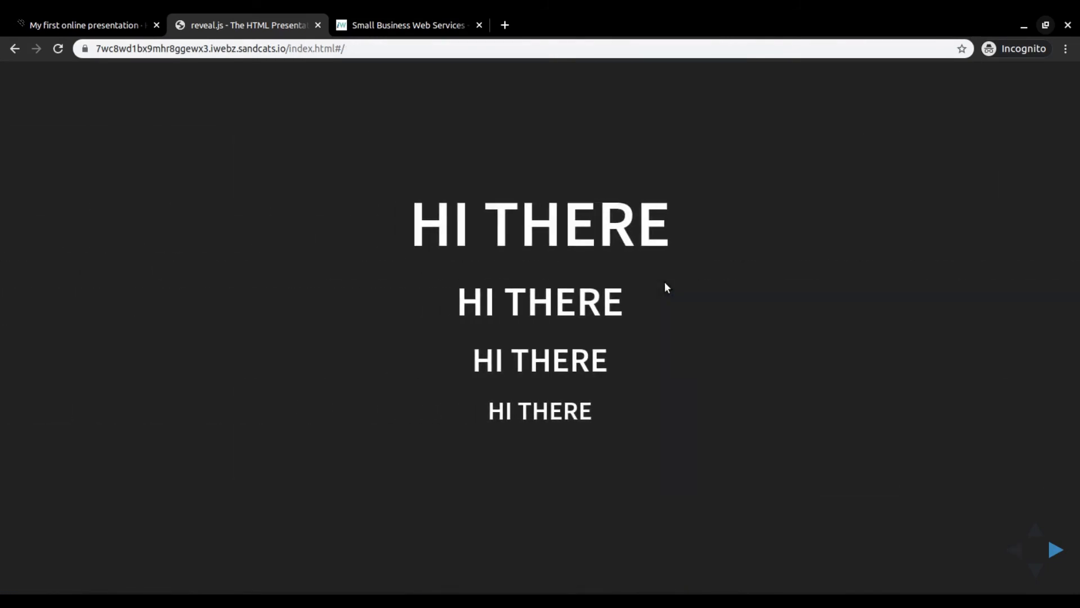
- Step forward to the Pluto image slide with the on-slide navigation and return to the opening slide
click(1056, 551)
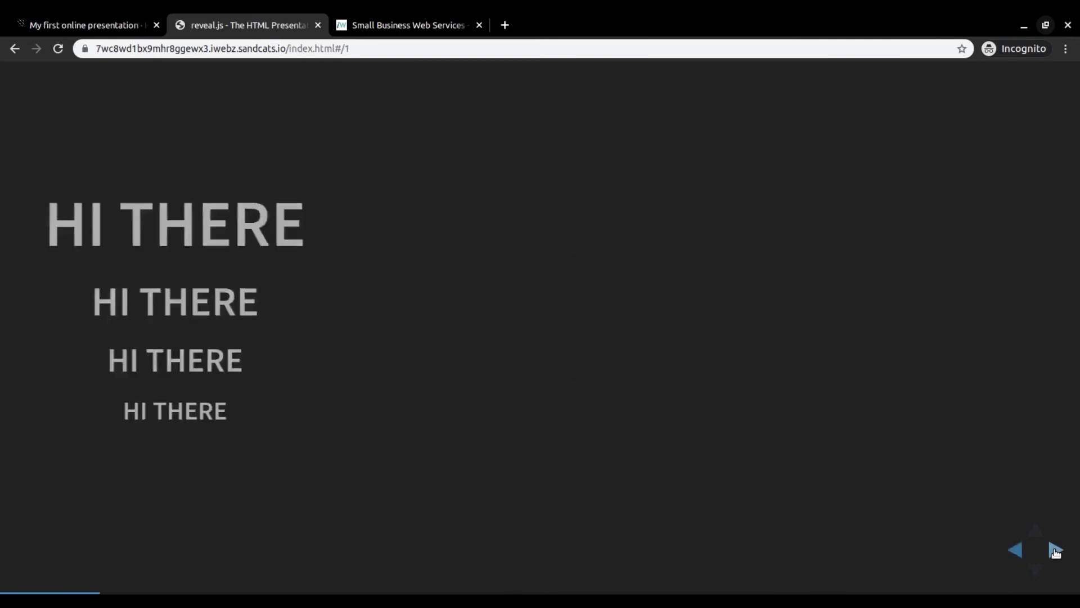
click(1055, 552)
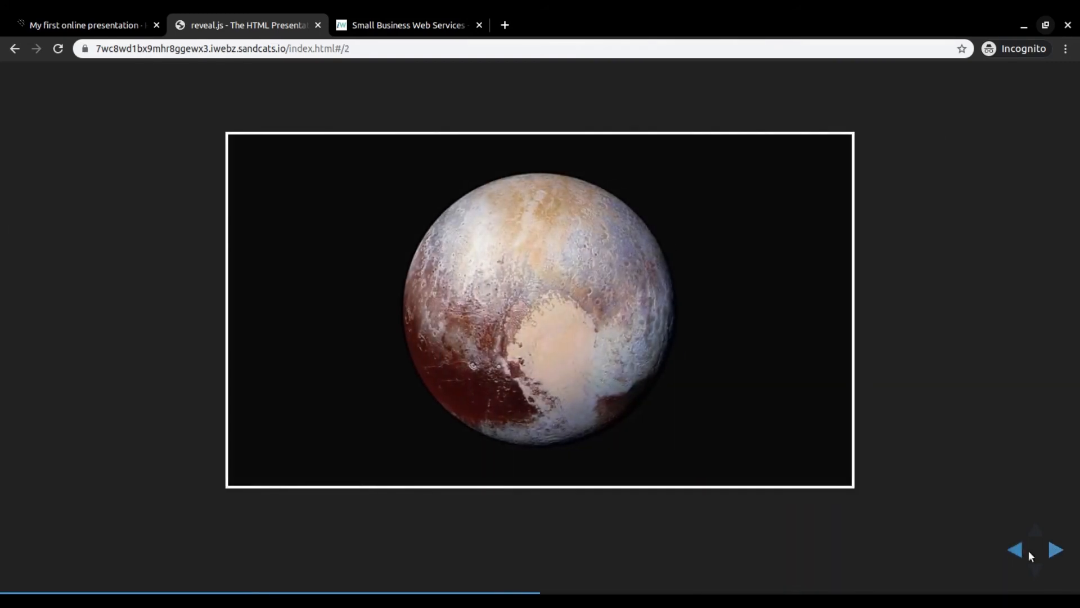
click(1015, 550)
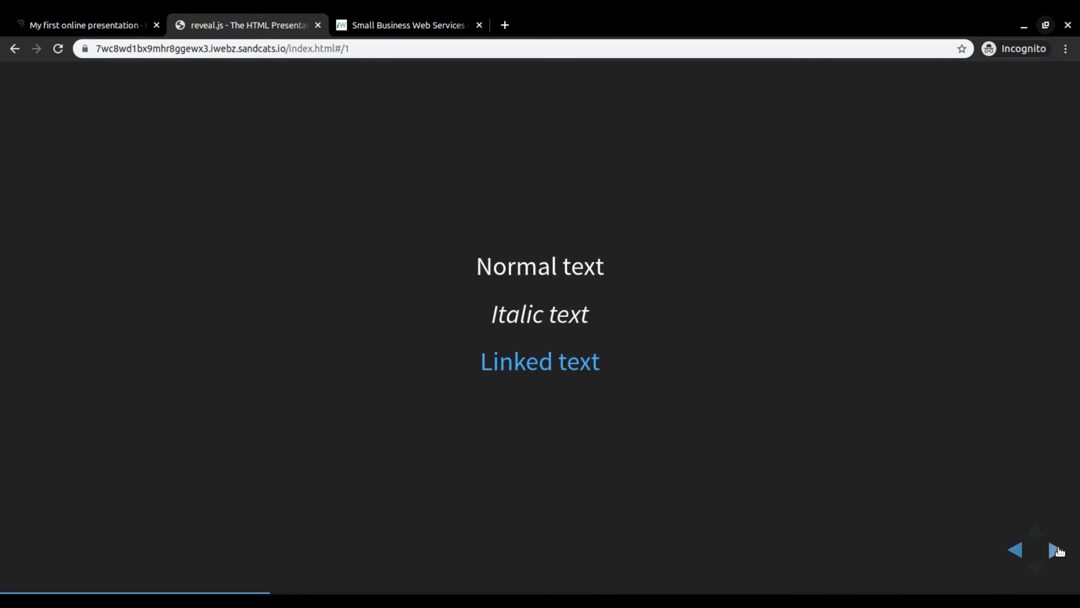
click(1056, 550)
click(1017, 550)
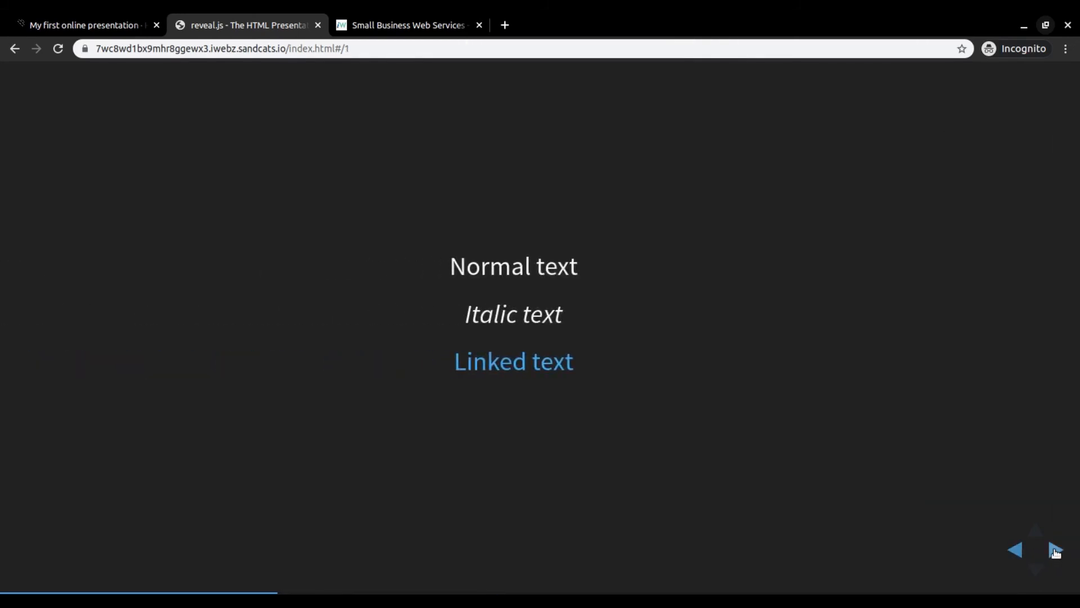
click(1017, 549)
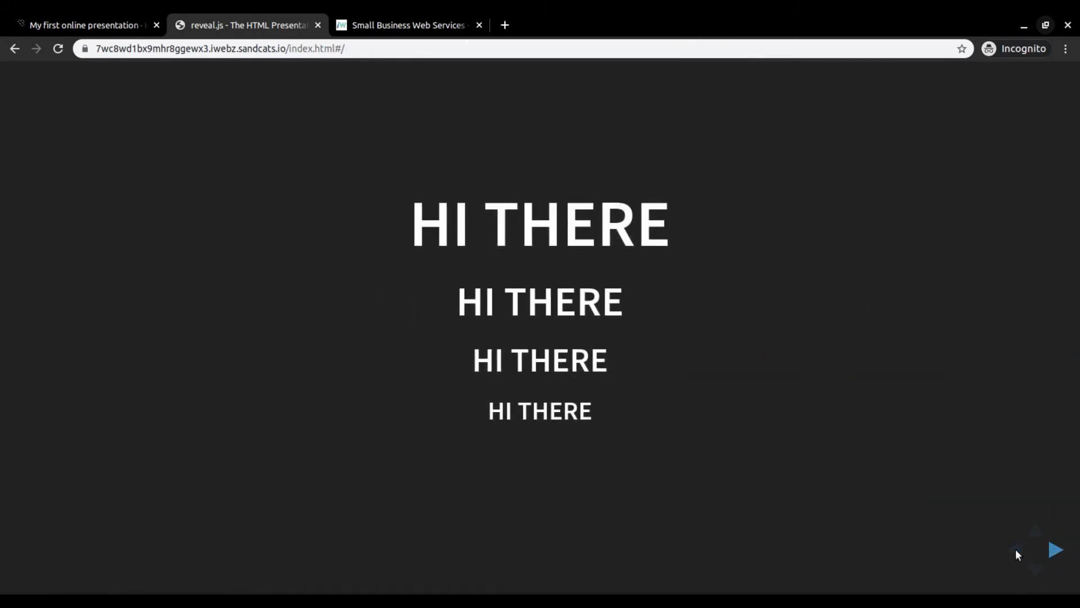
- Select the presentation's public URL, close its tab and go to the Personal Web Apps section of iwebz.net
click(256, 48)
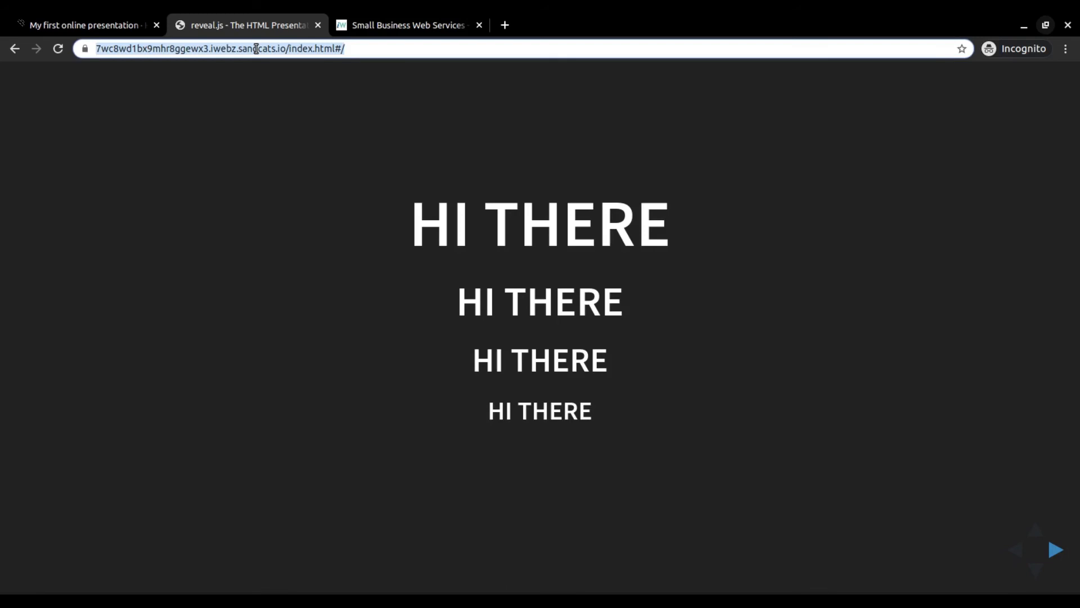
click(318, 26)
click(274, 22)
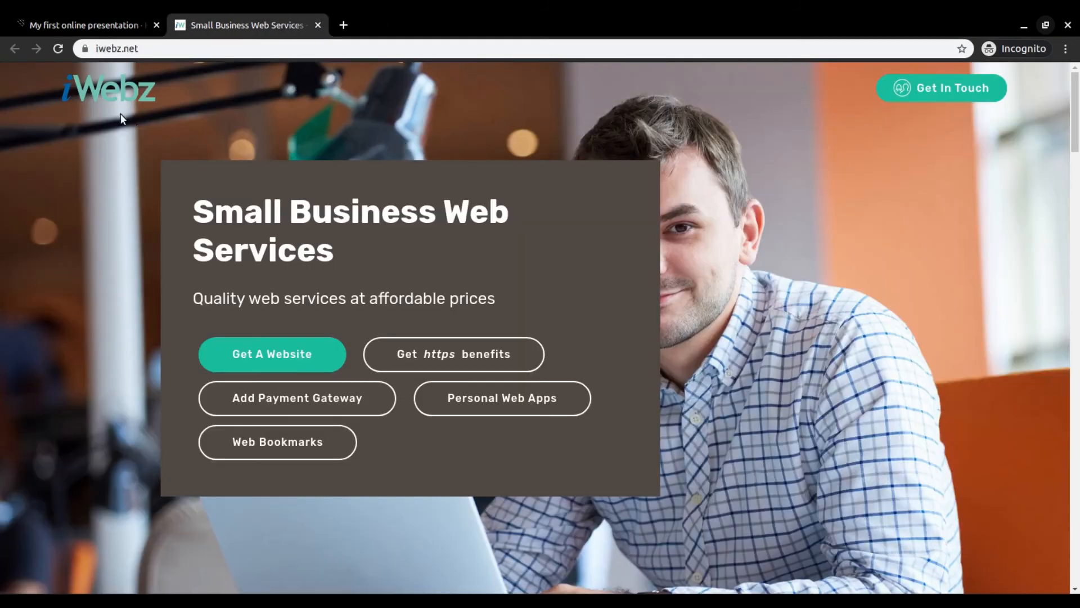
click(489, 401)
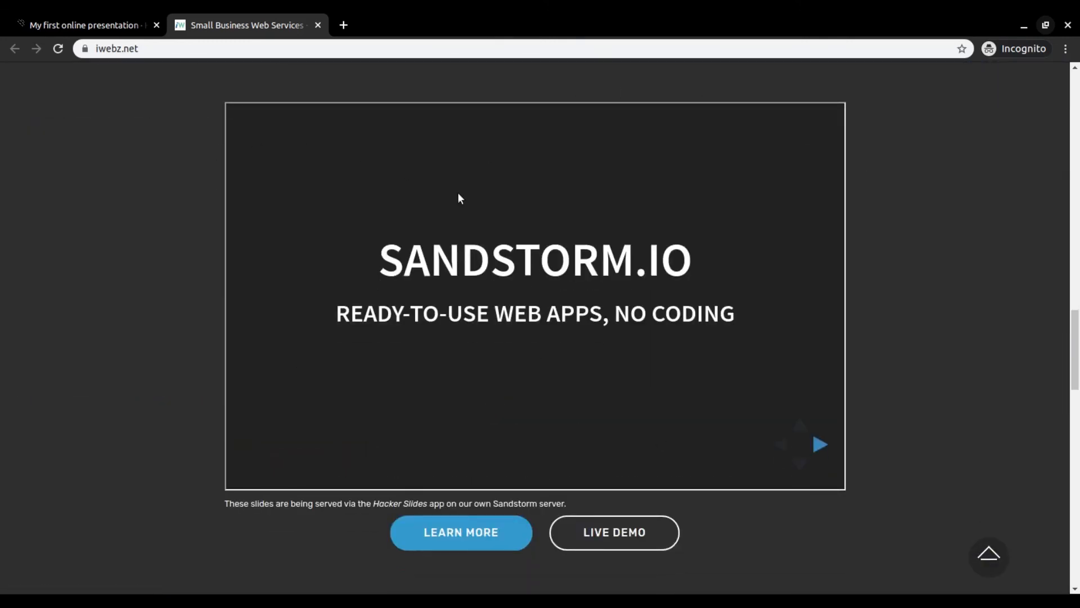
- Page through the embedded Sandstorm.io slides on iwebz.net up to the example project collection slide
click(820, 446)
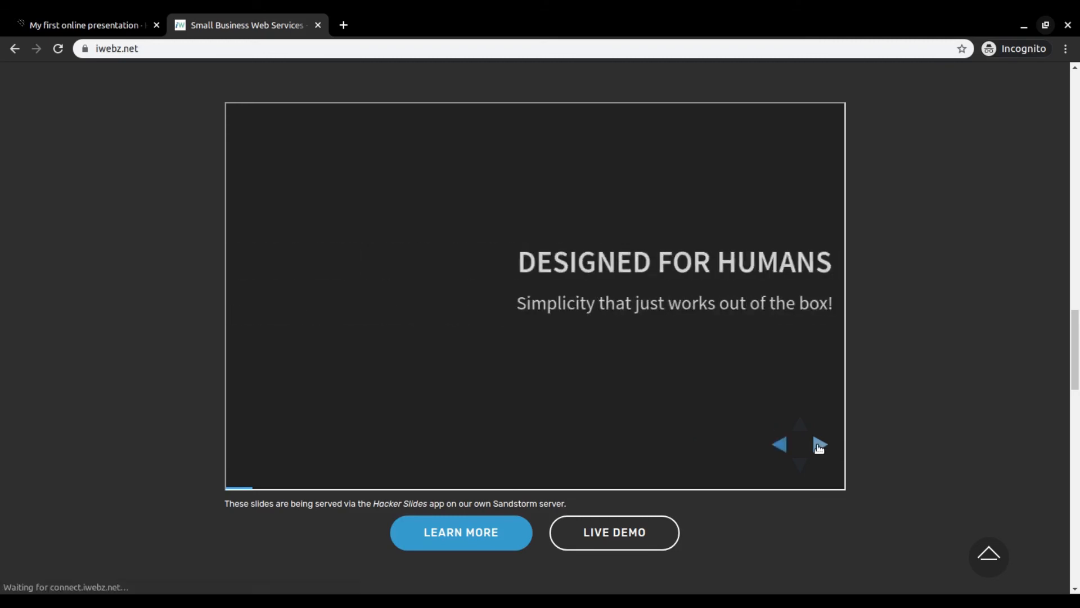
click(820, 446)
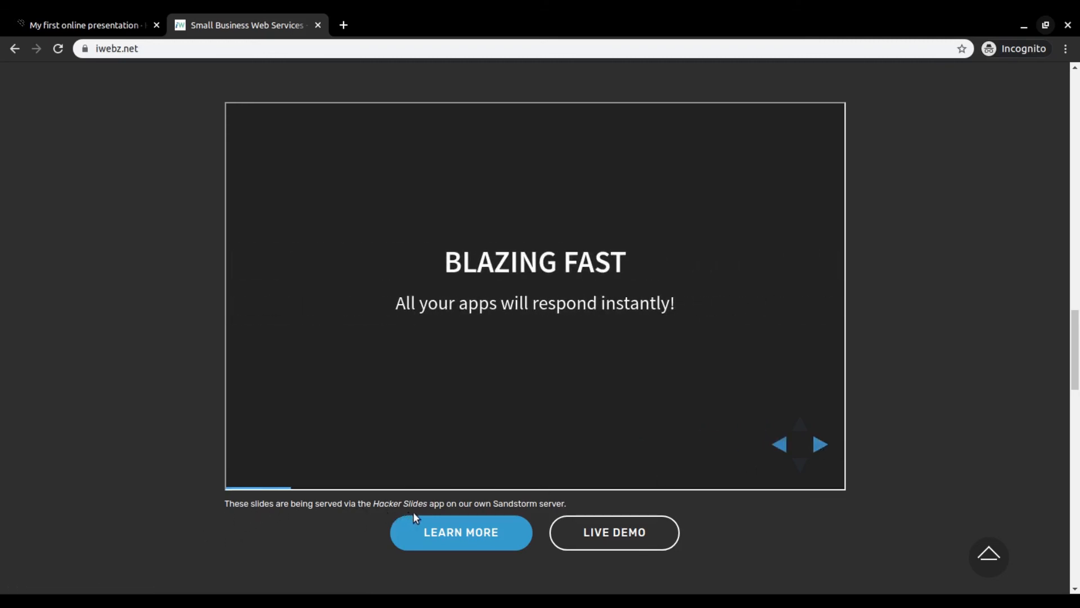
click(820, 446)
click(820, 446)
click(820, 446)
click(820, 445)
click(820, 446)
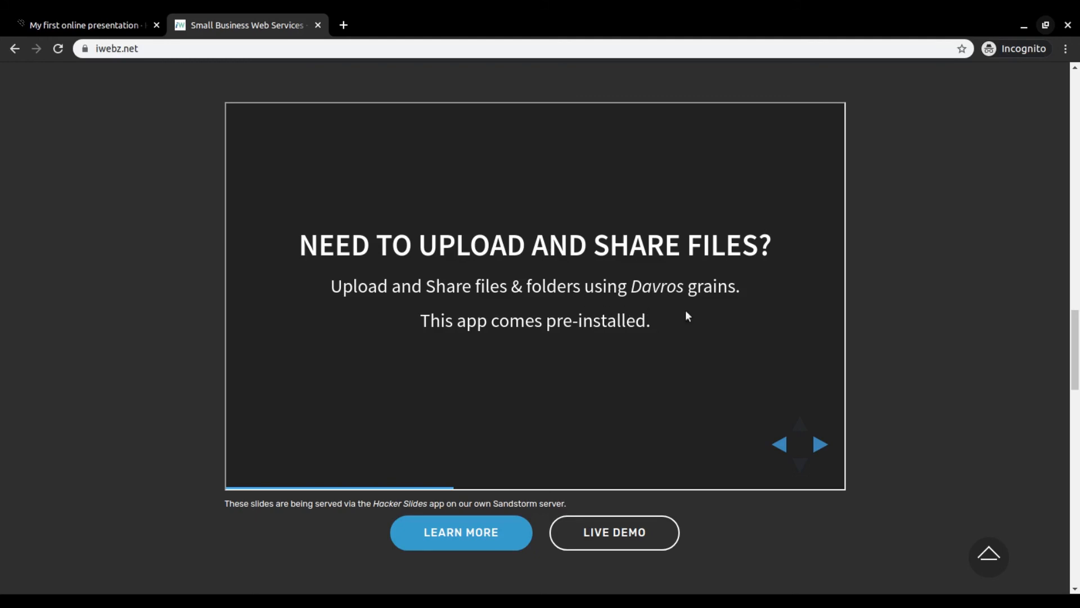
click(817, 444)
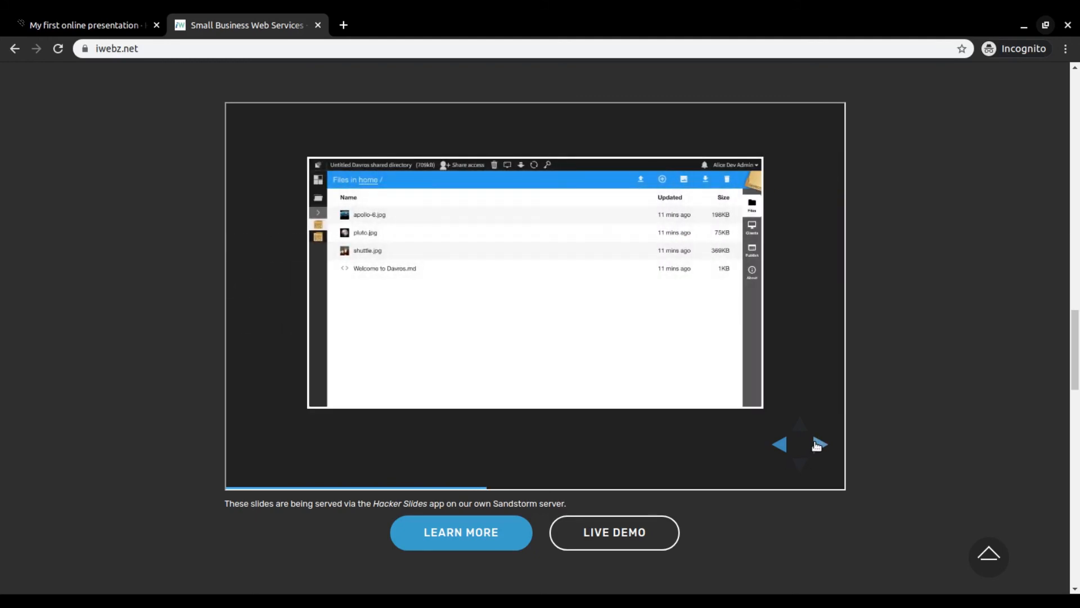
click(818, 444)
click(818, 444)
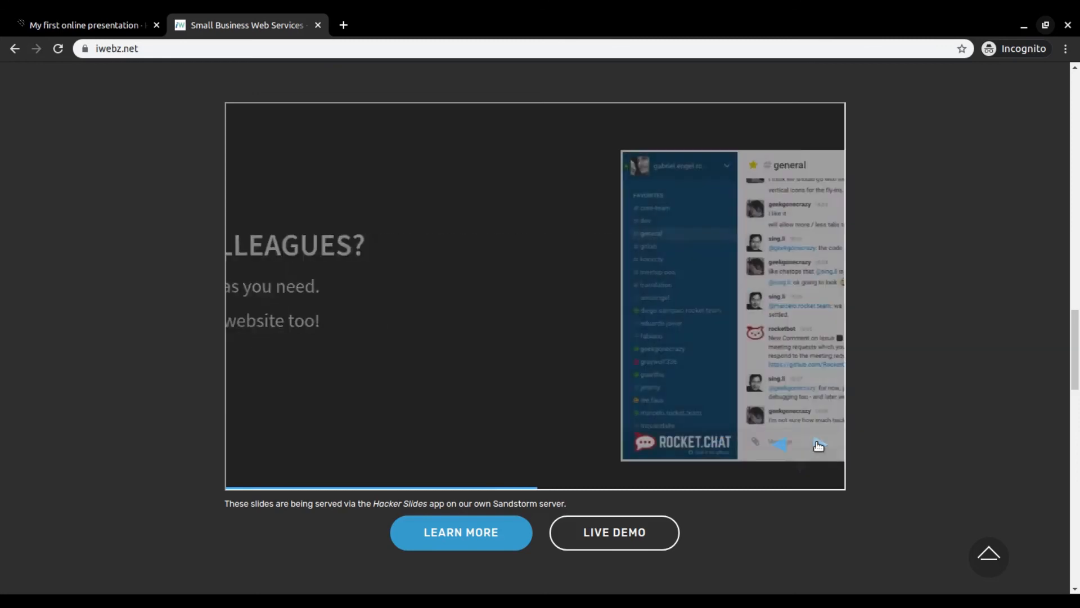
click(818, 445)
click(819, 444)
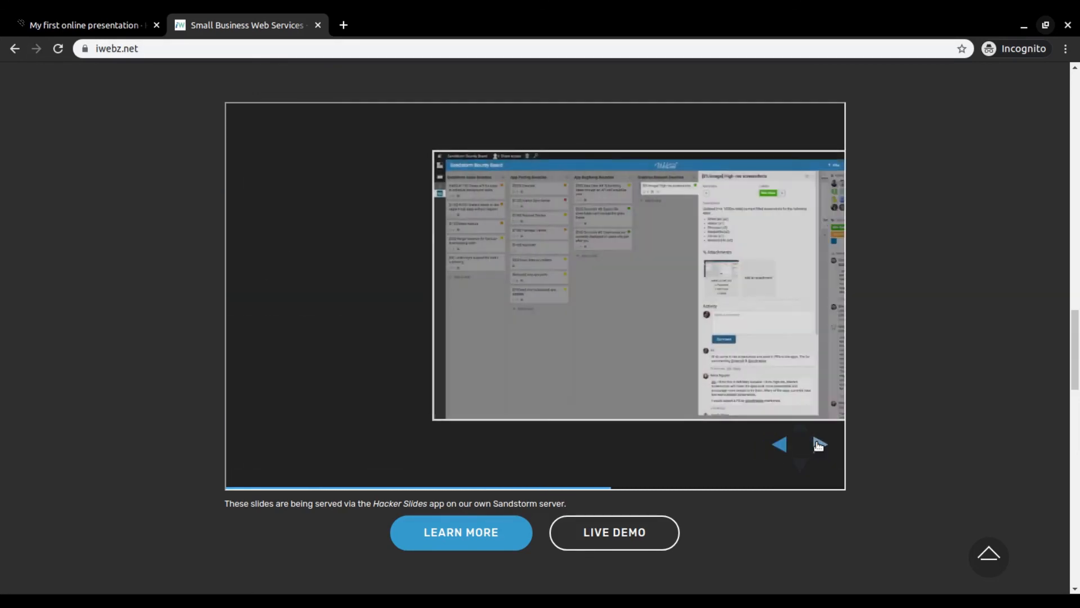
click(818, 445)
click(819, 444)
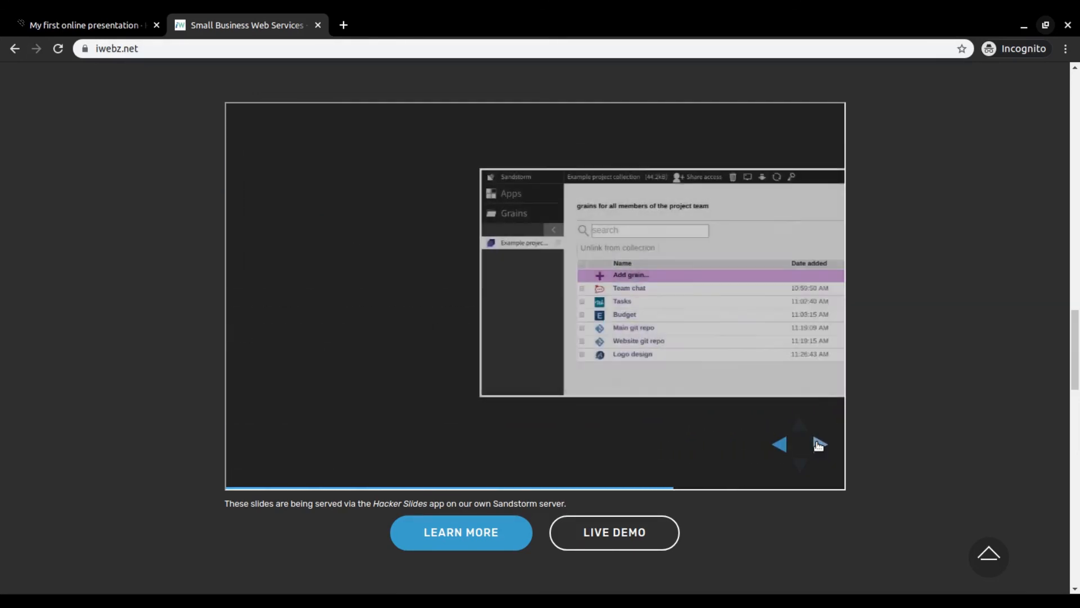
- Page through the remaining embedded slides to the closing "Want your own web apps?" slide and close the iwebz.net tab
click(819, 445)
click(819, 444)
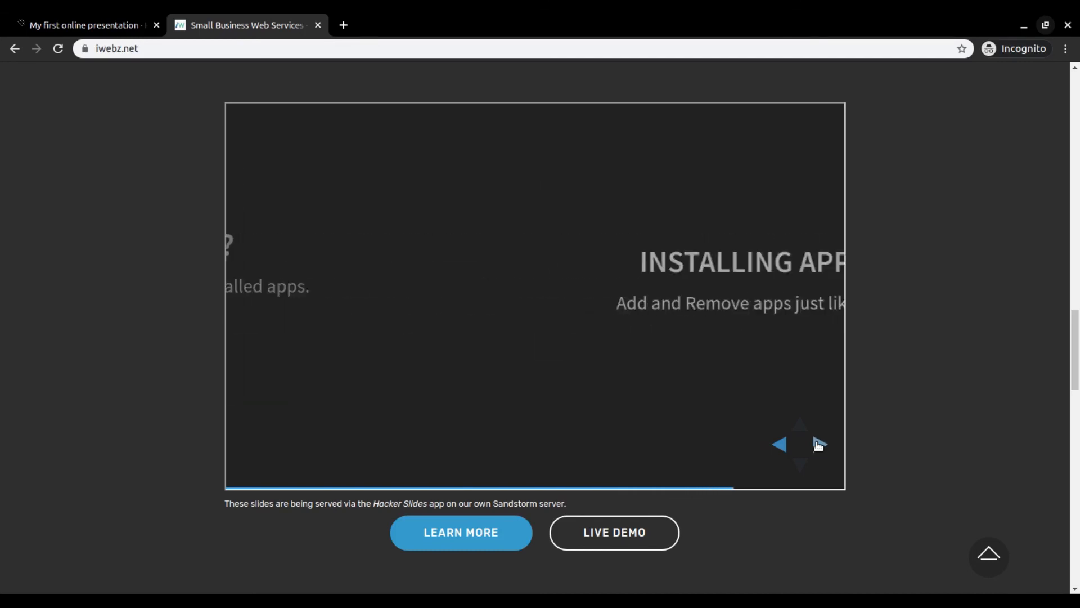
click(819, 445)
click(819, 444)
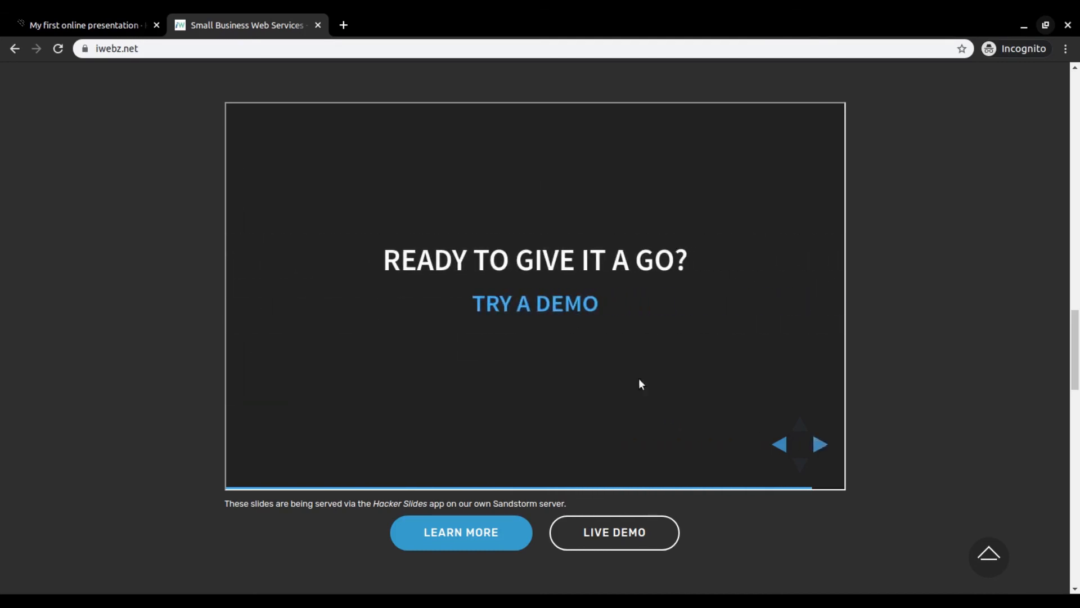
click(820, 445)
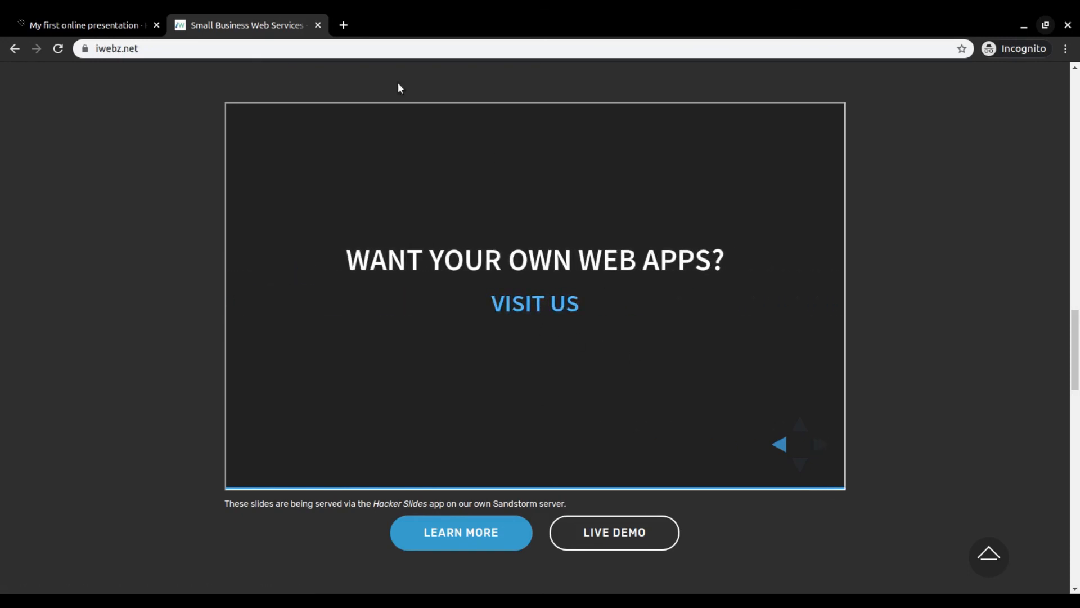
click(318, 24)
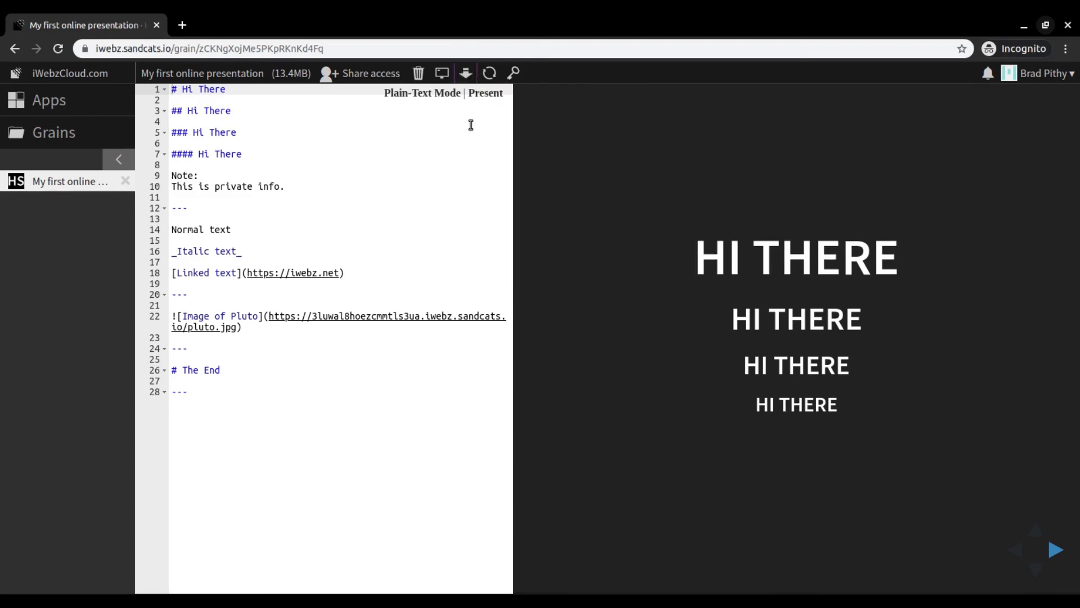
- Download a backup of the presentation grain as "My first online presentation.zip" into the Hacker Slides folder
click(471, 79)
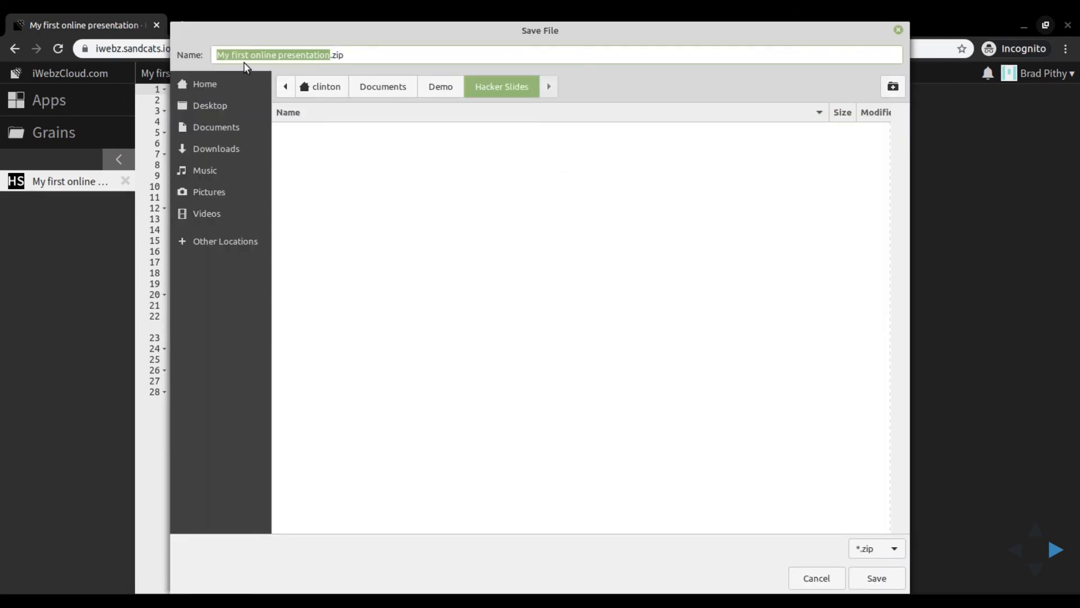
click(875, 581)
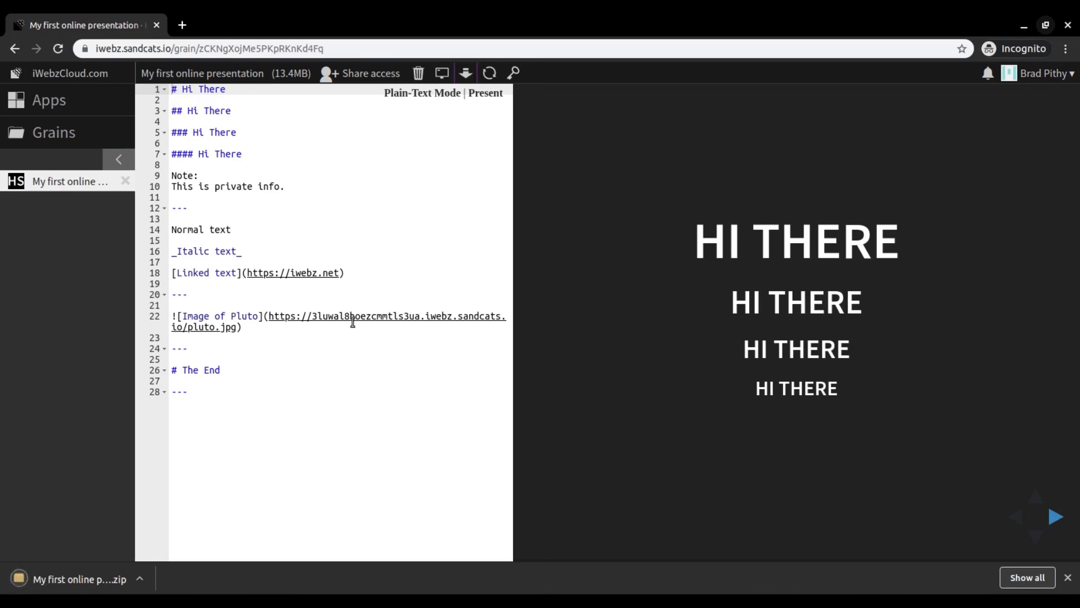
drag(53, 233, 117, 215)
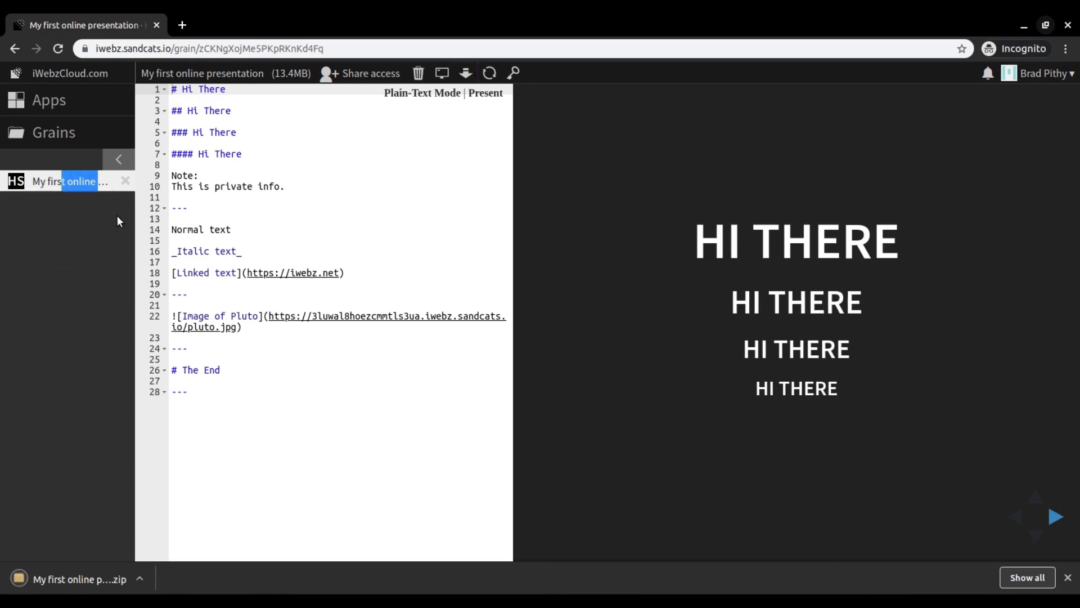
- Close the open presentation grain and move "My first online presentation" from the grain list to the trash
click(125, 180)
click(165, 231)
click(187, 191)
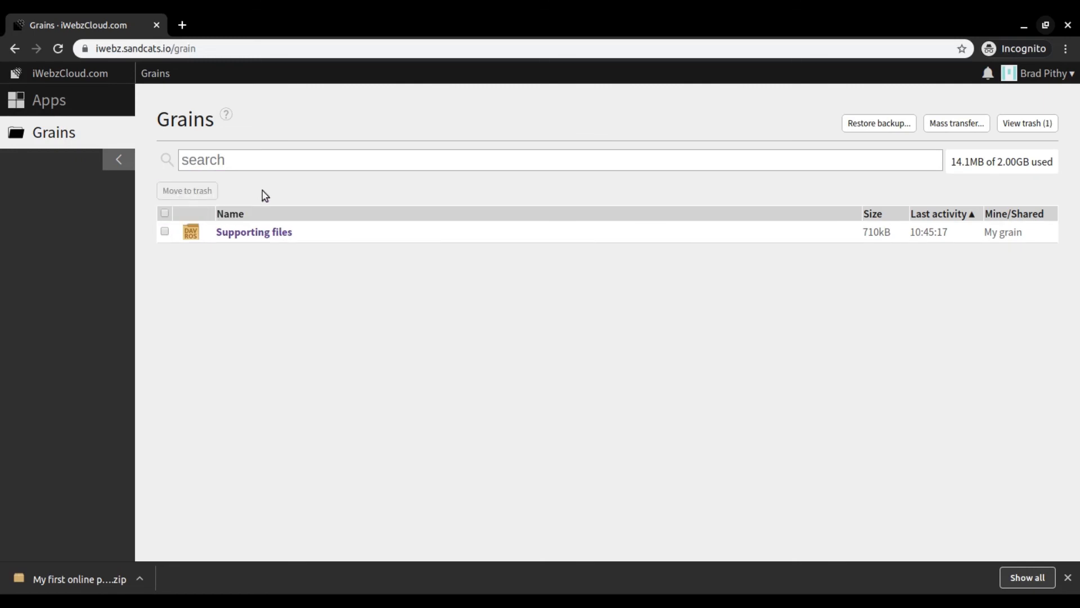
- Show the trashed grains and permanently delete "My first online presentation"
click(1033, 127)
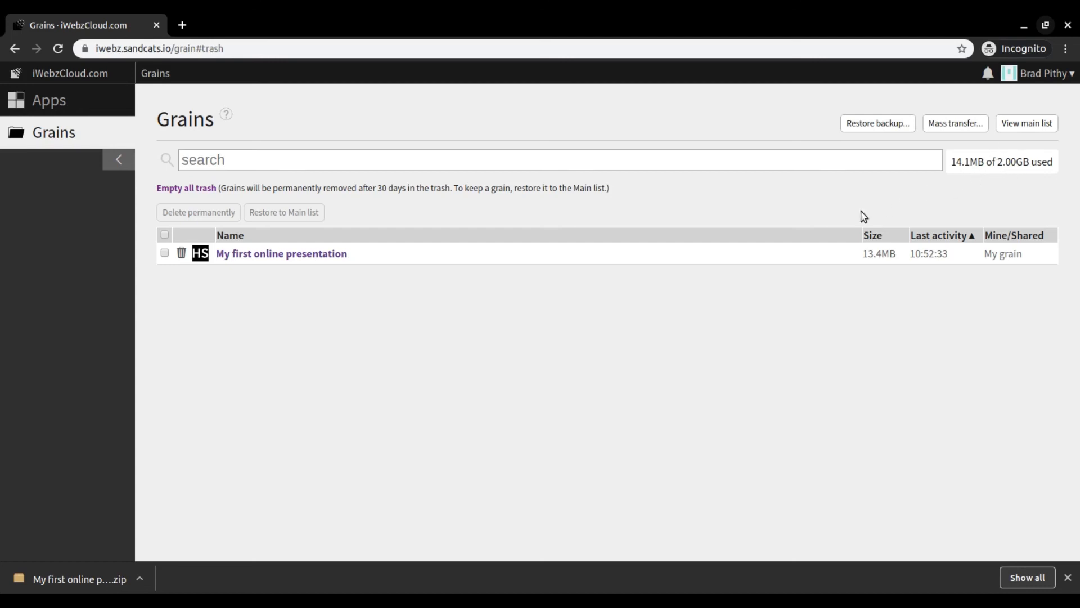
click(165, 234)
click(204, 213)
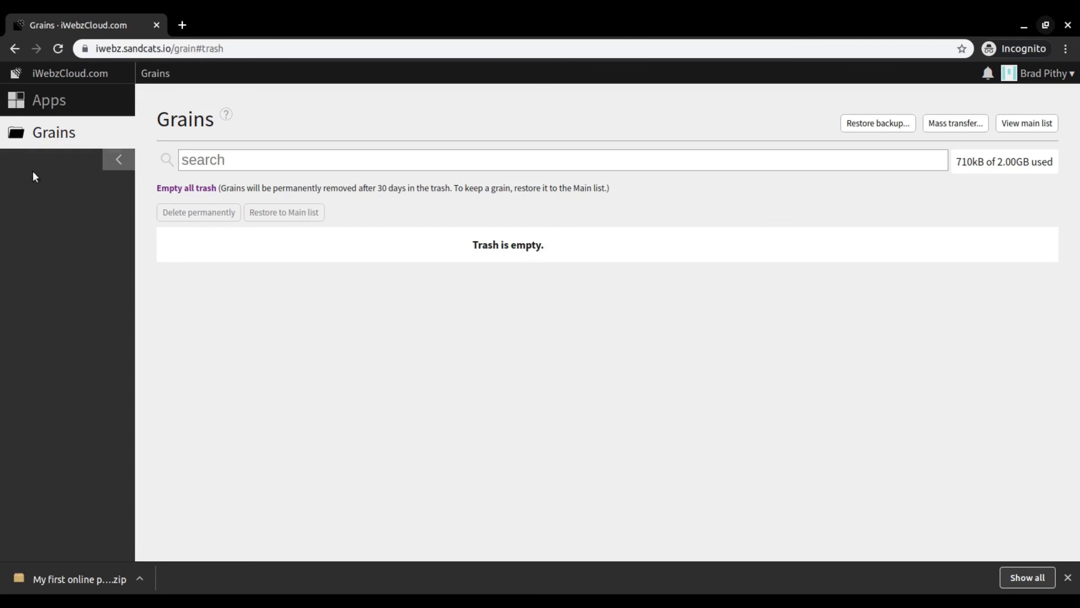
- Return to the main grain list and restore the backup file "My first online presentation.zip" from the Hacker Slides folder
click(1011, 124)
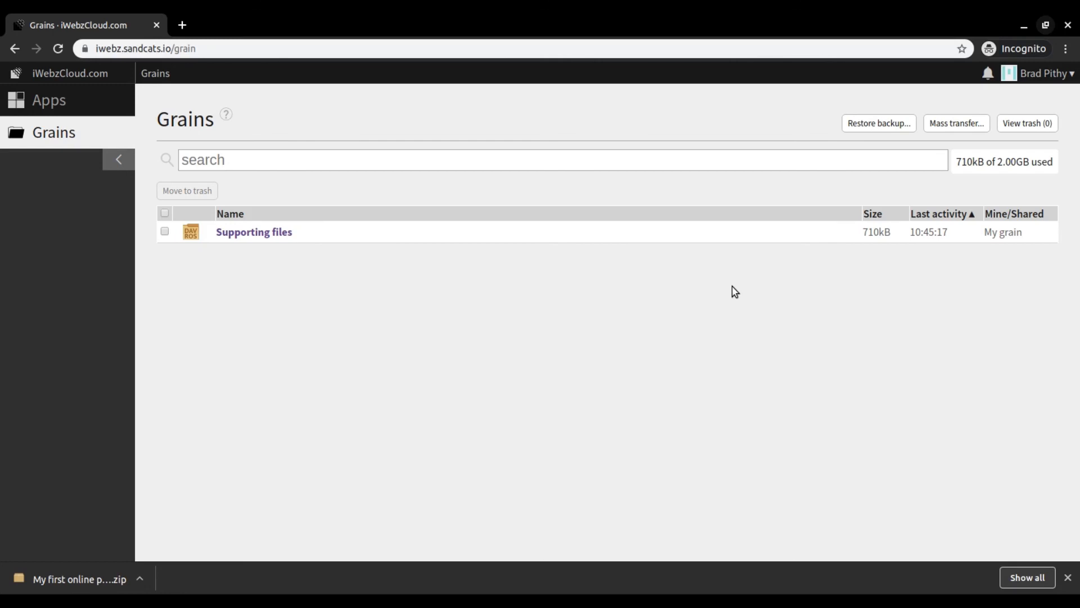
click(880, 123)
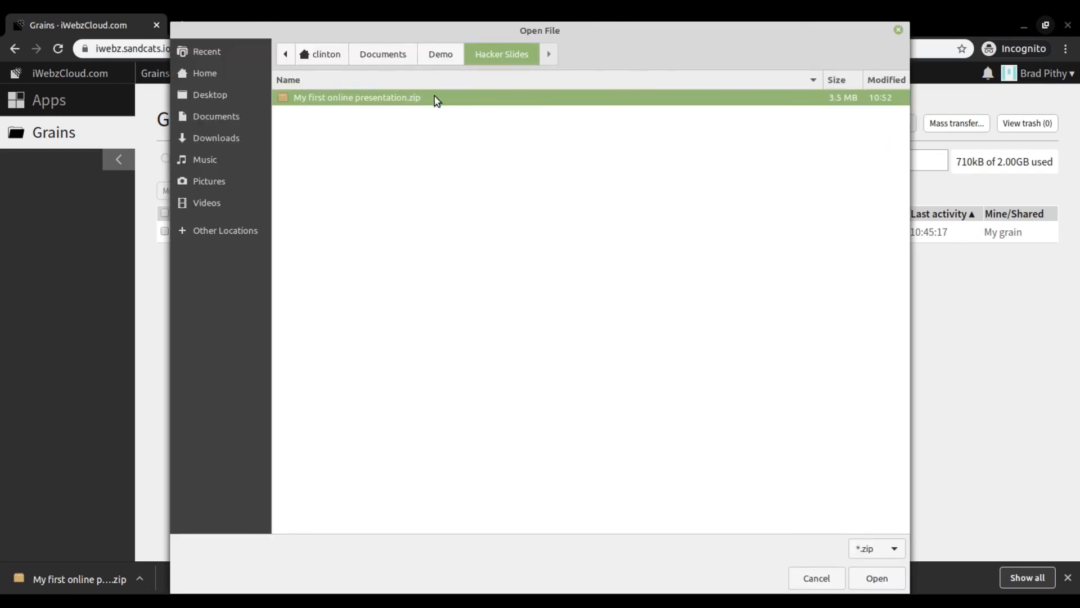
click(876, 580)
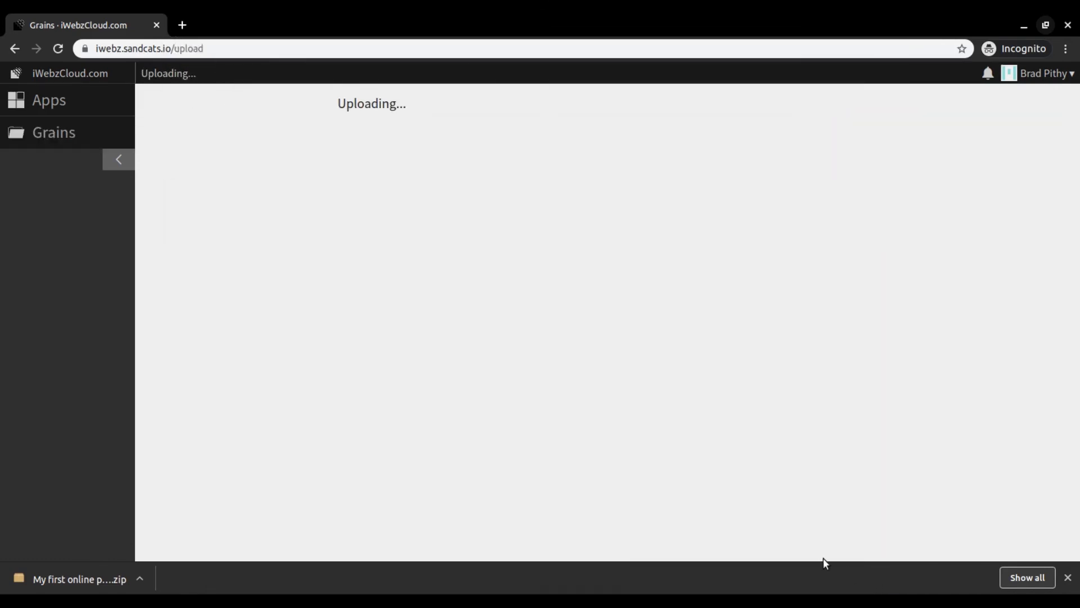